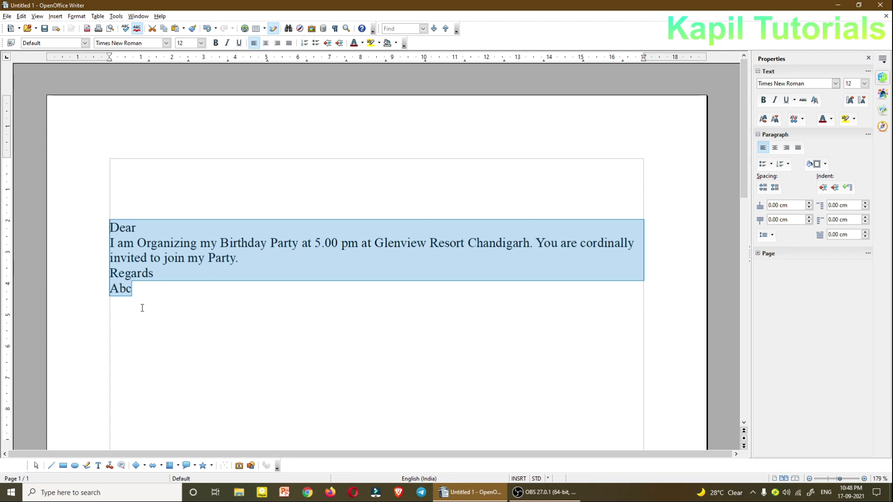
left_click(139, 292)
left_click_drag(110, 228, 151, 292)
left_click(151, 292)
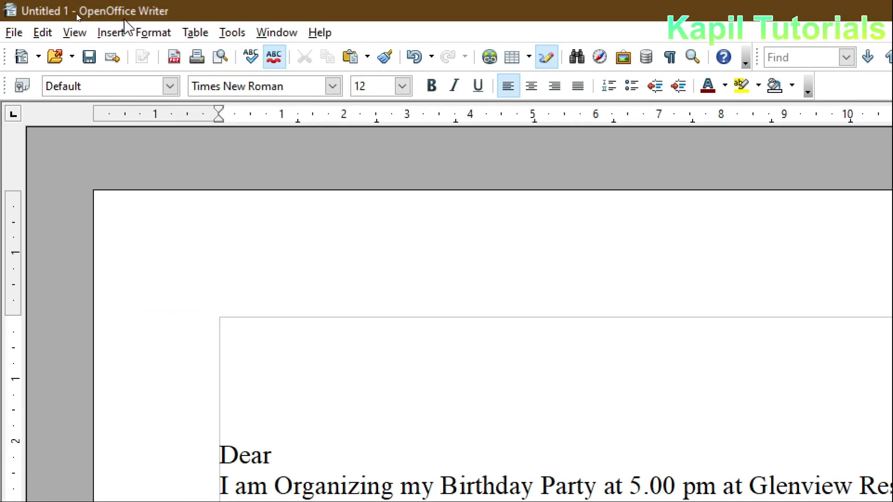
Start the Mail Merge Wizard for the birthday invitation letter.
left_click(232, 33)
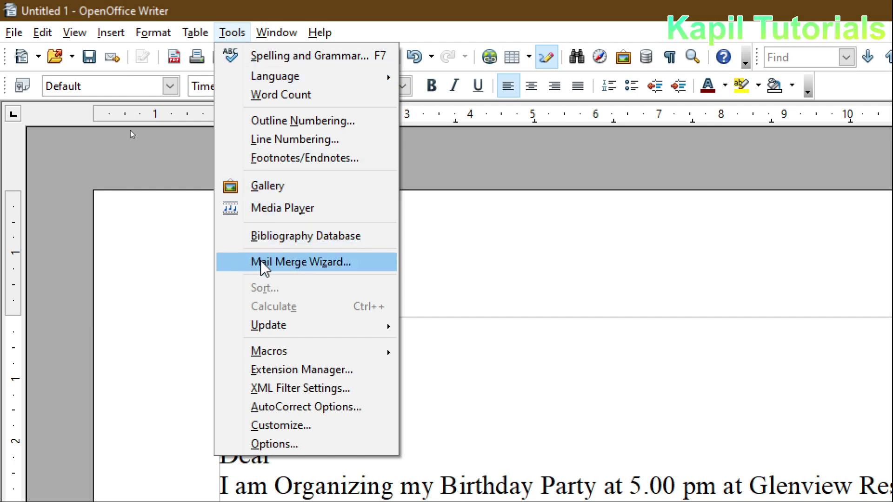
left_click(281, 263)
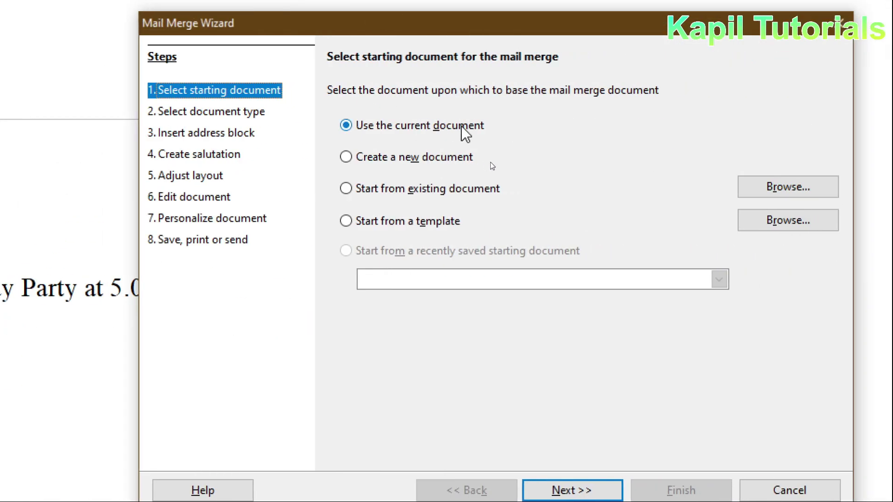
left_click(346, 158)
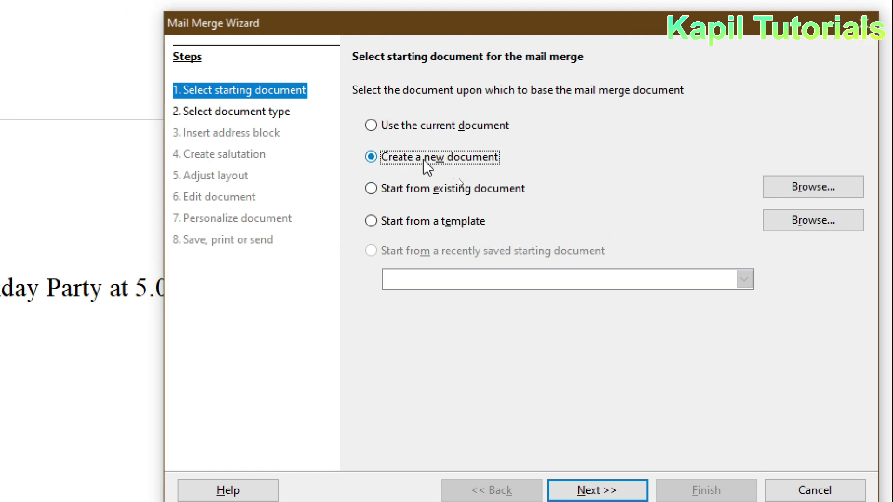
left_click(371, 188)
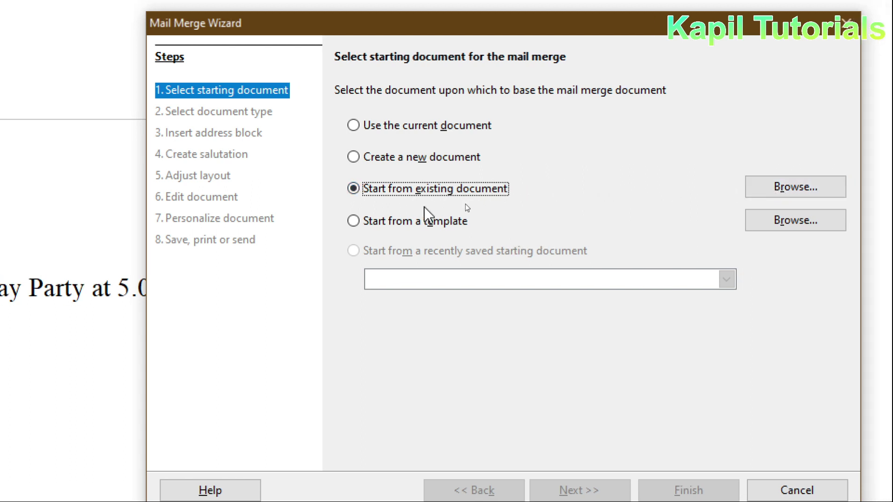
left_click(354, 222)
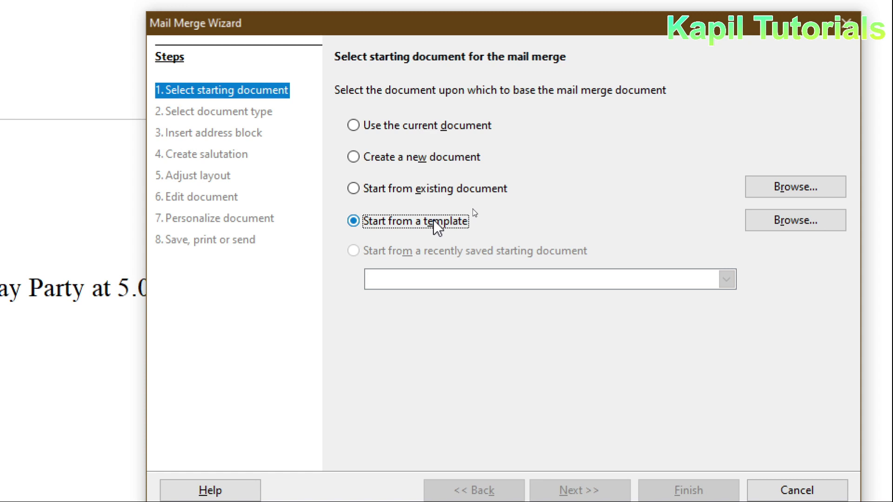
Use the current document as the starting document and choose Letter as the document type, continuing to the address block.
left_click(352, 125)
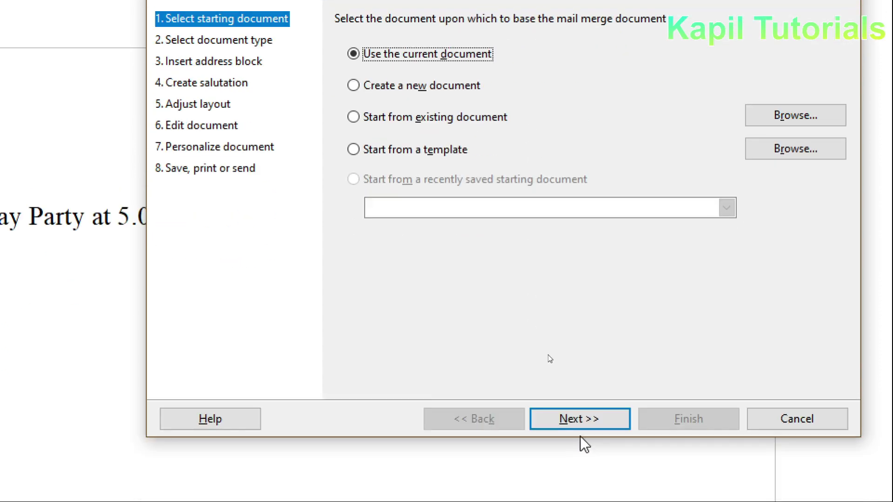
left_click(579, 421)
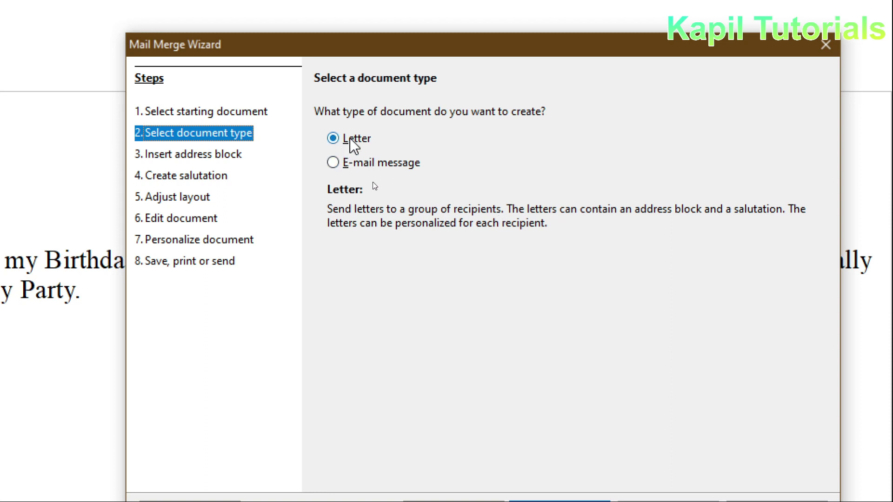
left_click(338, 162)
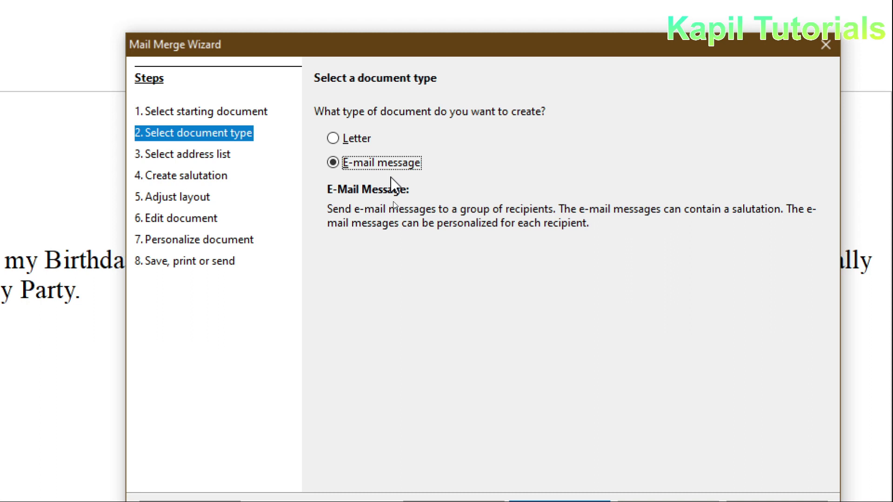
left_click(334, 138)
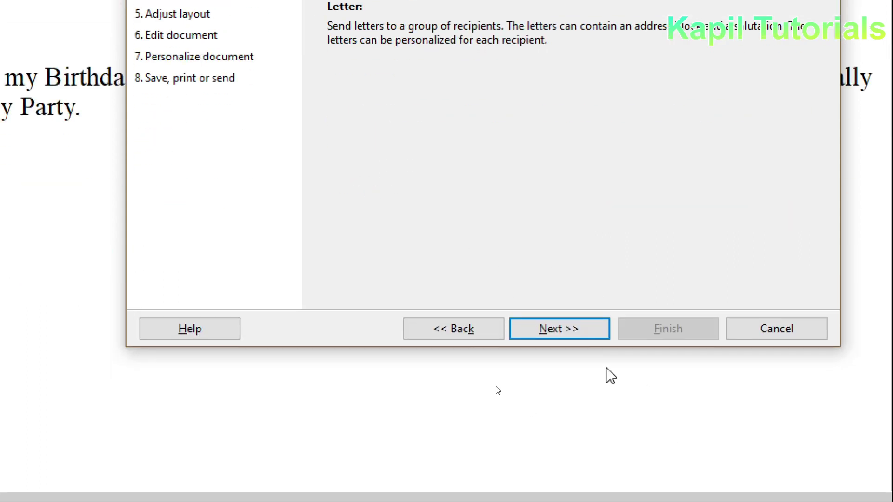
left_click(560, 334)
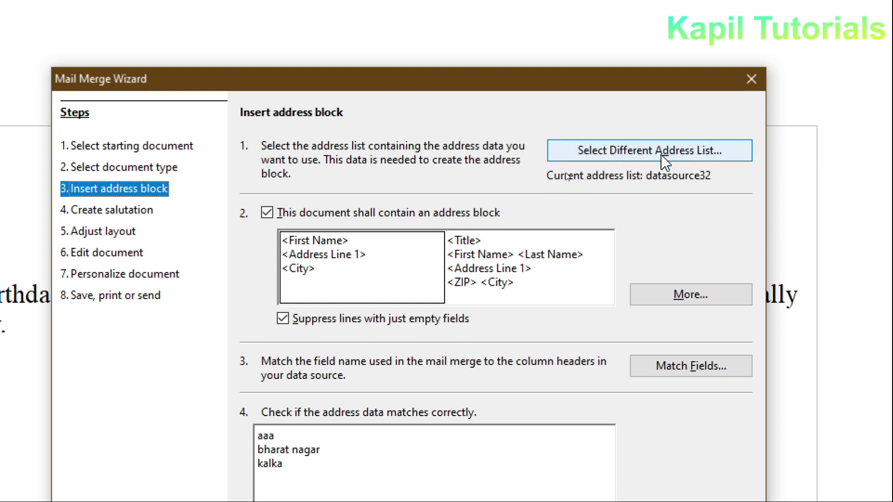
Start creating a new address list in place of the currently selected one.
left_click(632, 152)
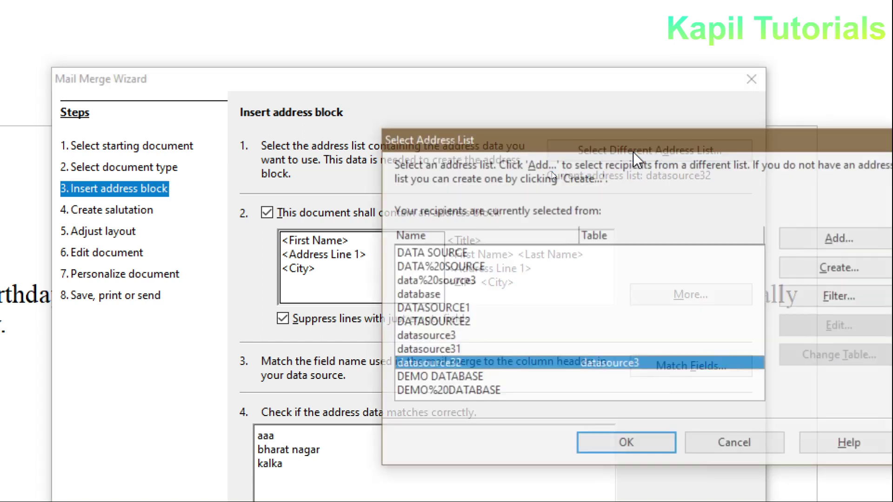
left_click_drag(641, 145, 421, 125)
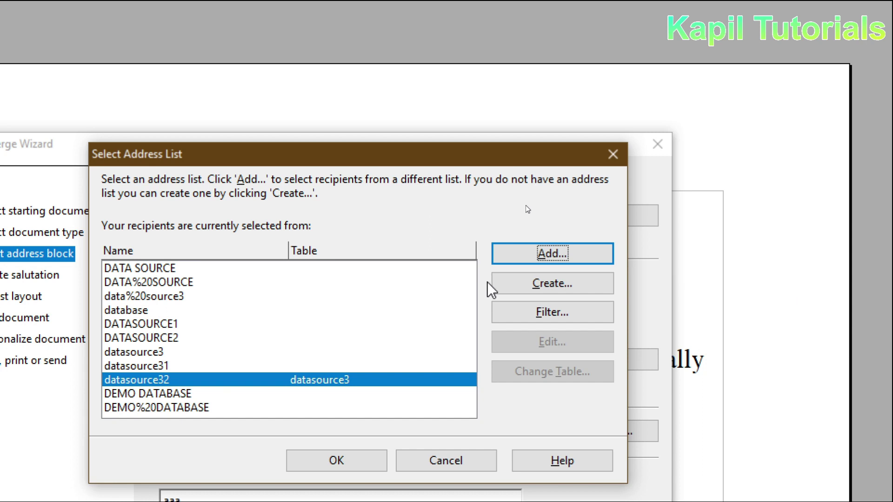
left_click(542, 284)
left_click_drag(374, 205, 385, 30)
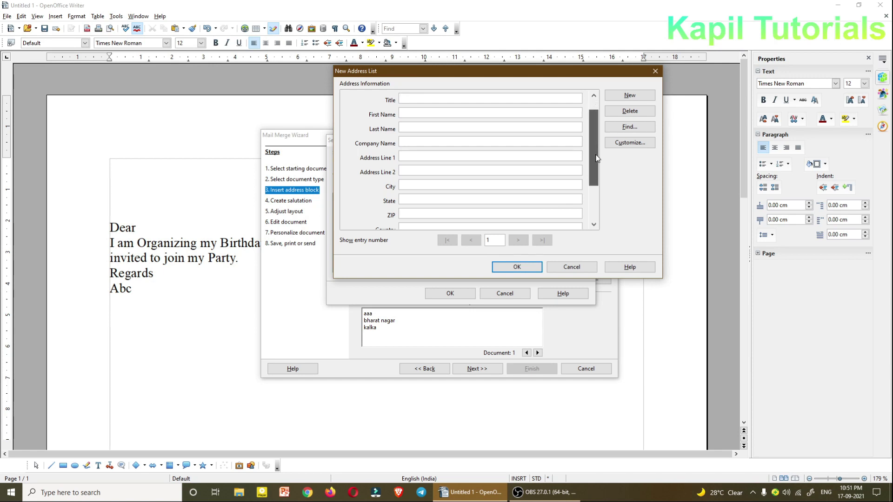
Review the default address fields offered for an entry in the new address list.
mouse_move(598, 158)
left_mouse_down()
mouse_move(598, 189)
mouse_move(597, 154)
left_mouse_up()
left_click_drag(519, 74, 459, 130)
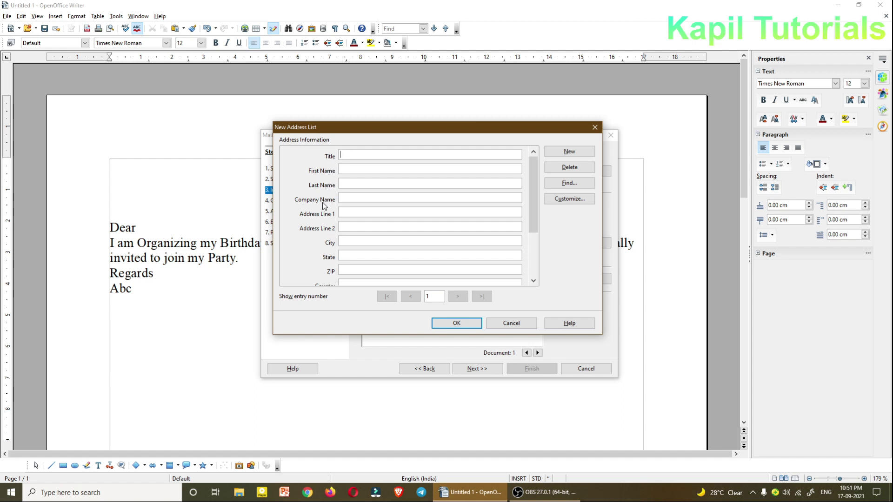
mouse_move(533, 200)
left_mouse_down()
mouse_move(533, 244)
mouse_move(533, 181)
mouse_move(533, 247)
mouse_move(534, 182)
left_mouse_up()
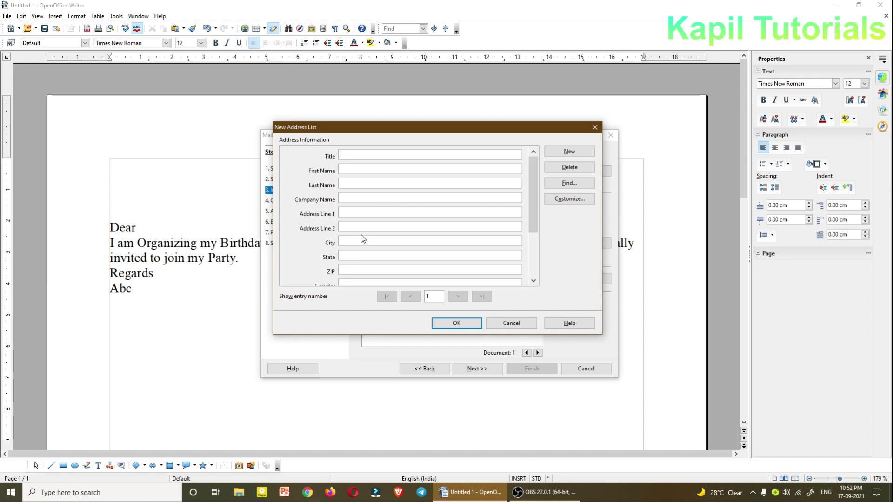
mouse_move(532, 190)
left_mouse_down()
mouse_move(532, 246)
mouse_move(532, 175)
left_mouse_up()
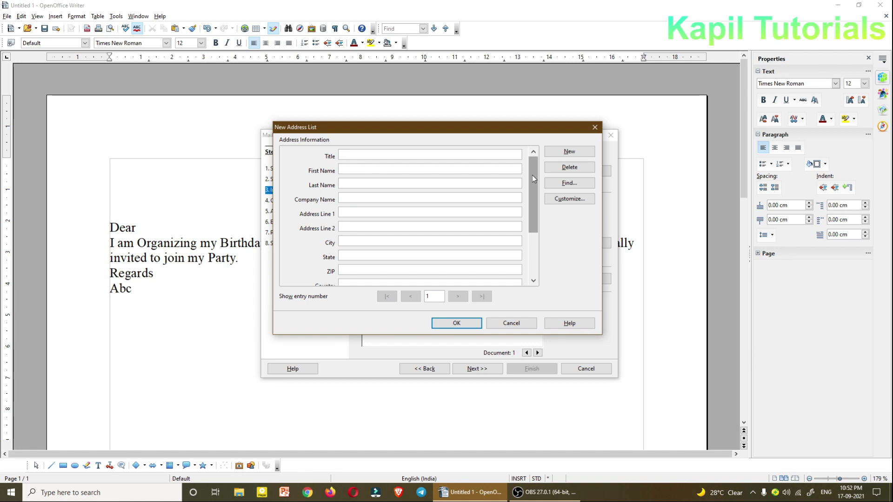
mouse_move(533, 174)
left_mouse_down()
mouse_move(532, 244)
mouse_move(535, 163)
left_mouse_up()
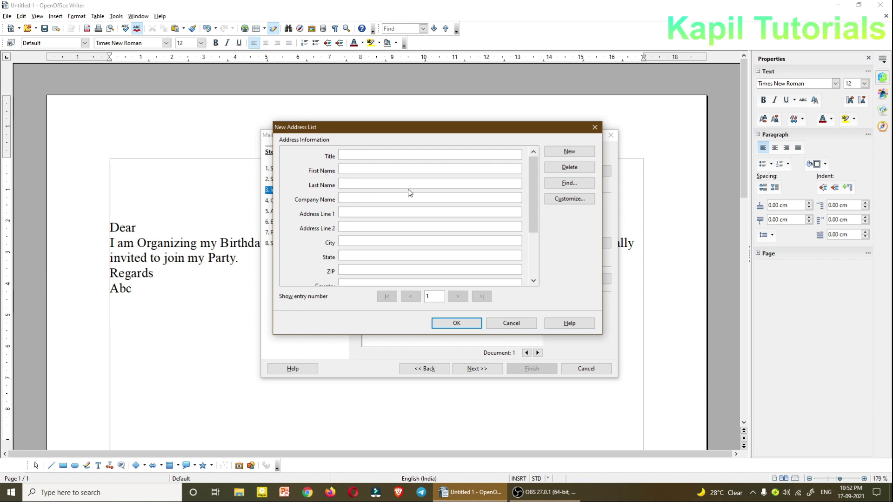
mouse_move(534, 204)
left_mouse_down()
mouse_move(534, 257)
mouse_move(533, 189)
left_mouse_up()
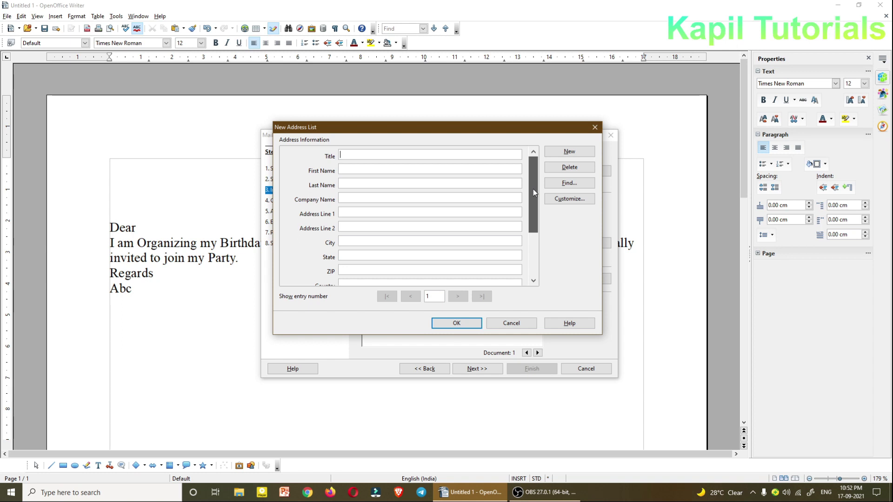
mouse_move(533, 189)
left_mouse_down()
mouse_move(532, 232)
mouse_move(538, 188)
left_mouse_up()
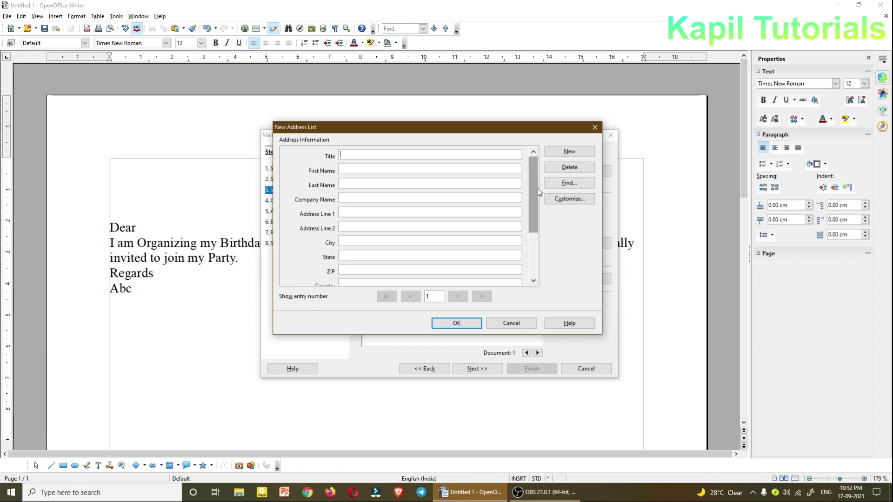
left_click(569, 200)
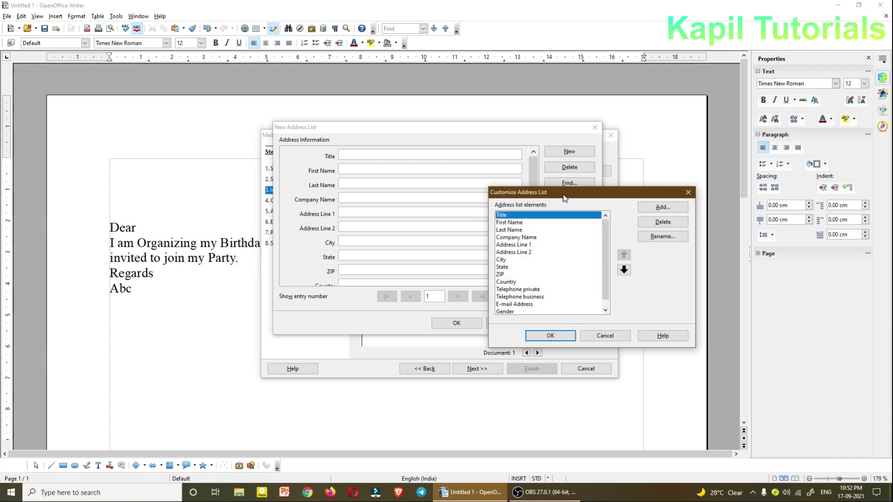
left_click_drag(565, 197, 519, 196)
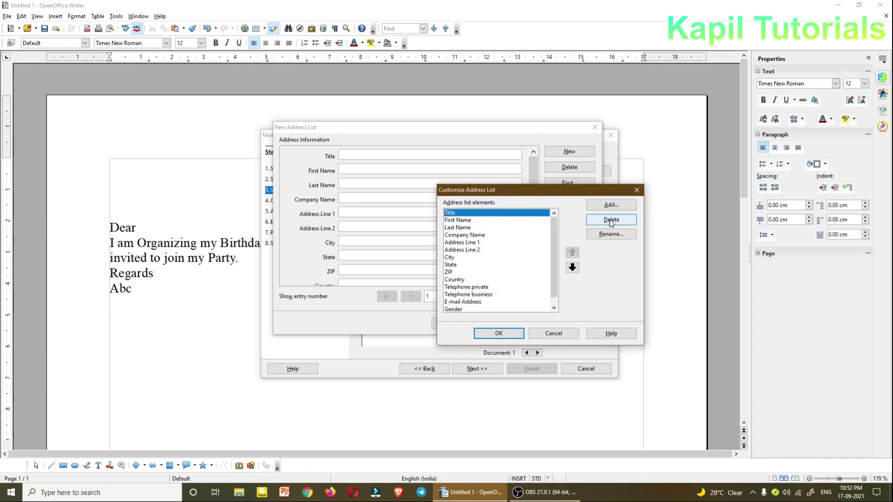
left_click(635, 191)
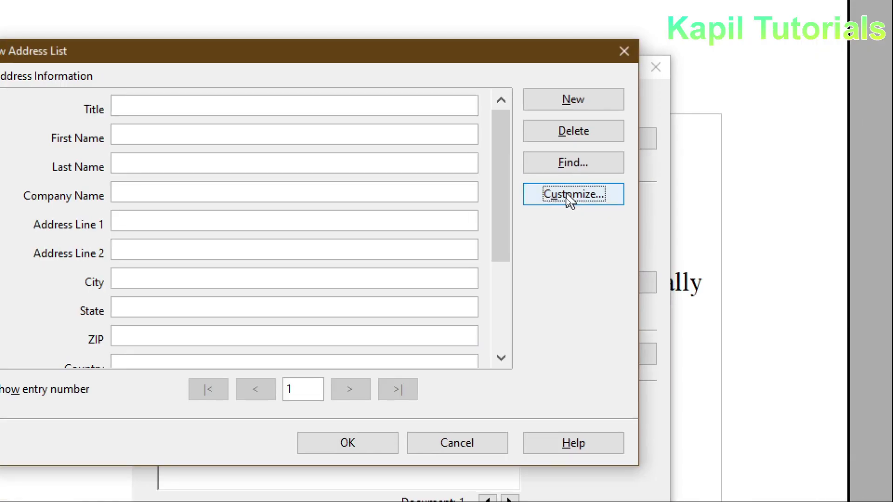
Customize the new address list by deleting the Last Name, Company Name and Address Line 2 elements.
left_click(571, 201)
left_click_drag(525, 178, 433, 85)
left_click_drag(453, 189, 451, 165)
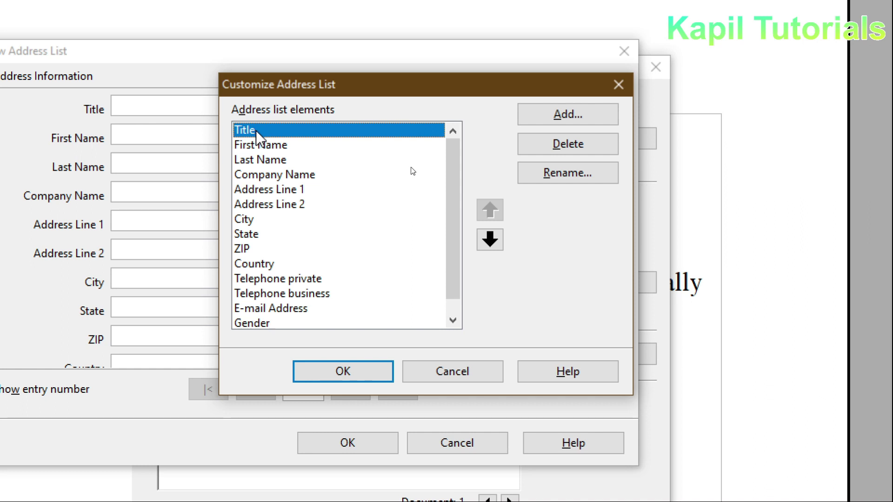
left_click(249, 160)
left_click(575, 146)
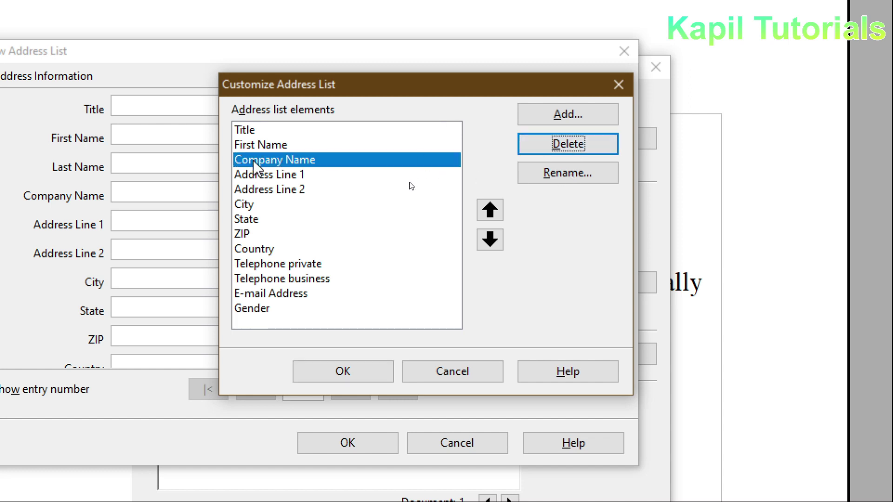
left_click(568, 144)
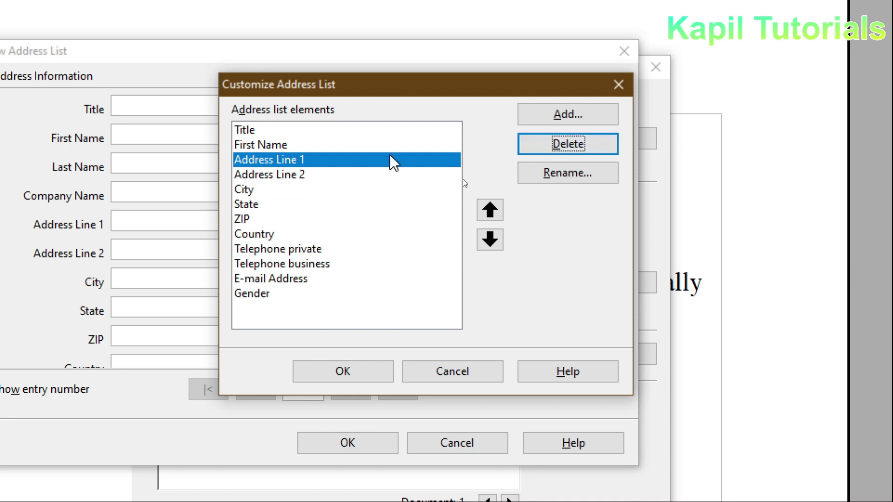
left_click(279, 175)
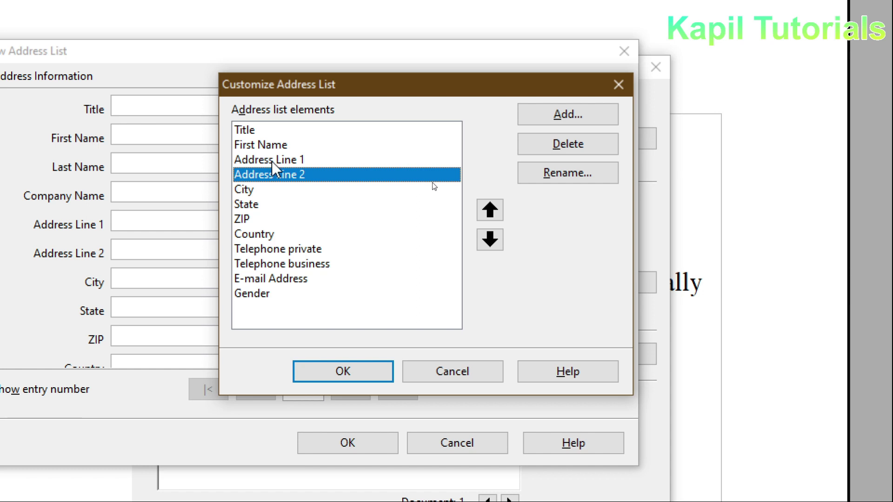
left_click(568, 147)
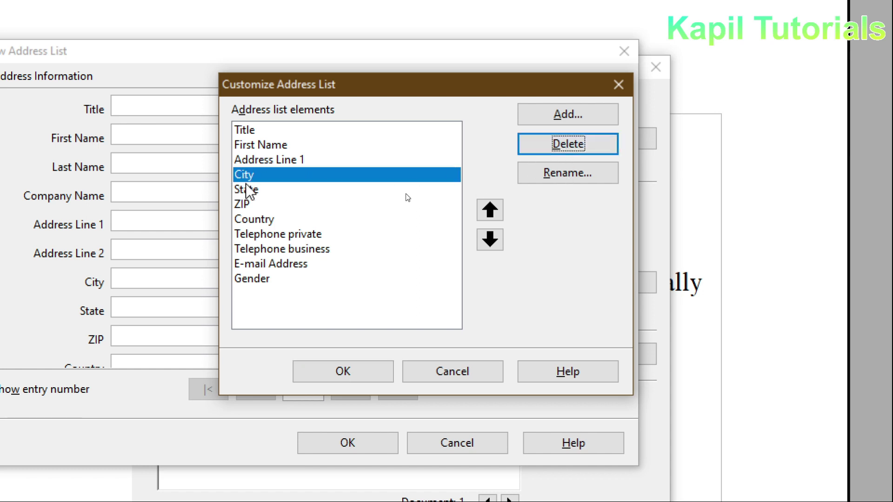
Delete the State, ZIP and Country elements from the address list.
left_click(406, 192)
left_click(564, 147)
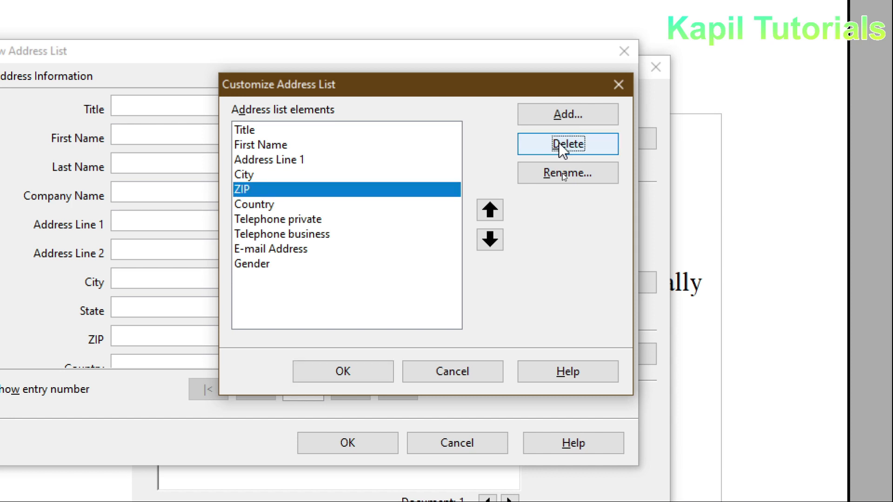
left_click(561, 147)
left_click(560, 147)
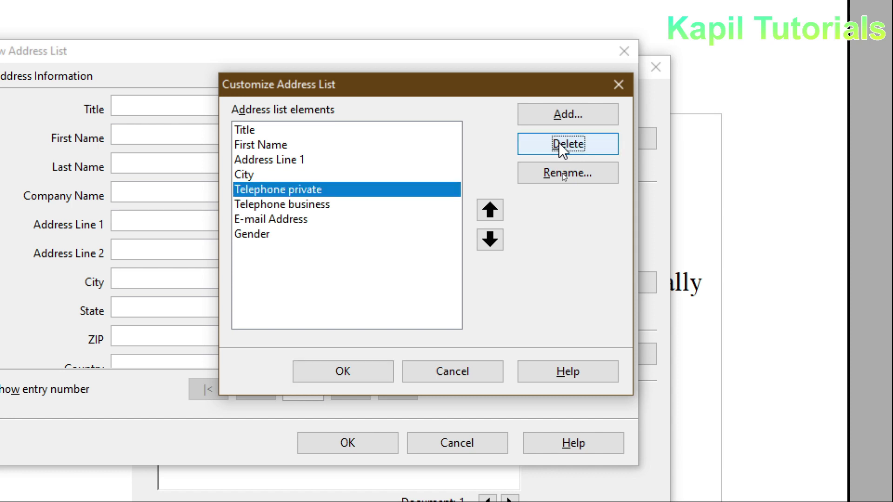
Delete the Telephone business, E-mail Address and Gender elements and apply the customized field list.
left_click(281, 205)
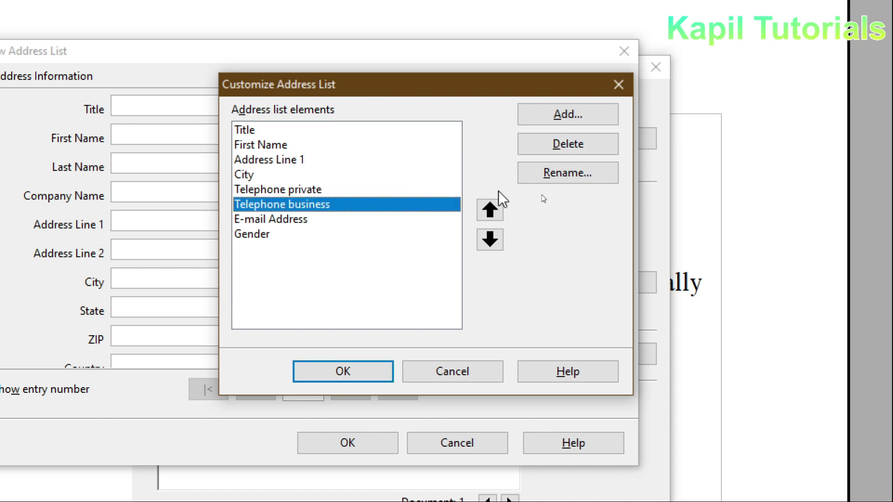
left_click(576, 149)
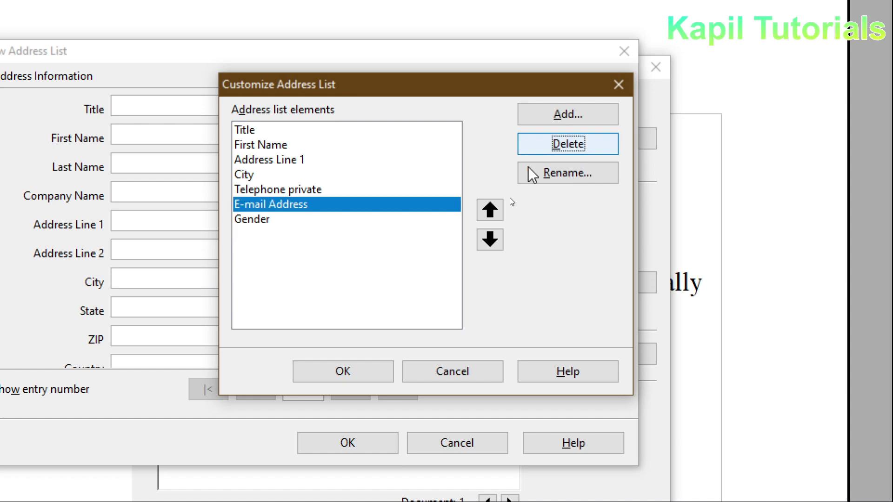
left_click(560, 147)
left_click(559, 147)
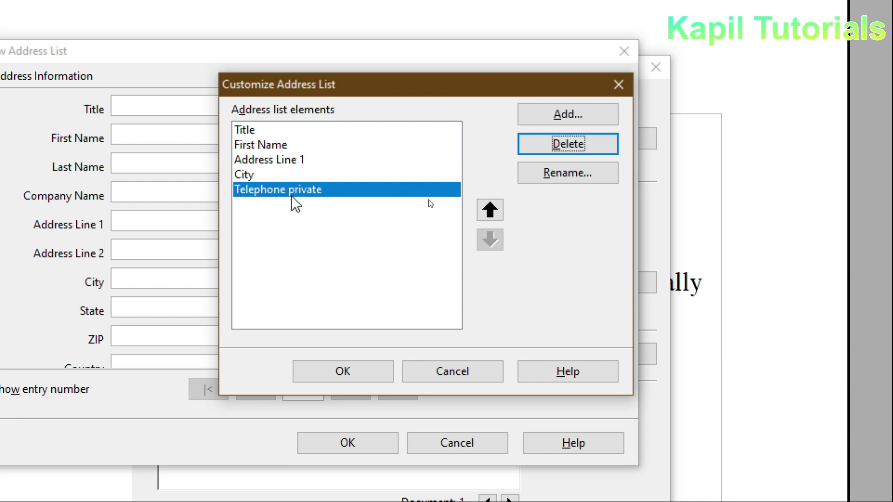
left_click(344, 372)
left_click_drag(186, 47, 275, 94)
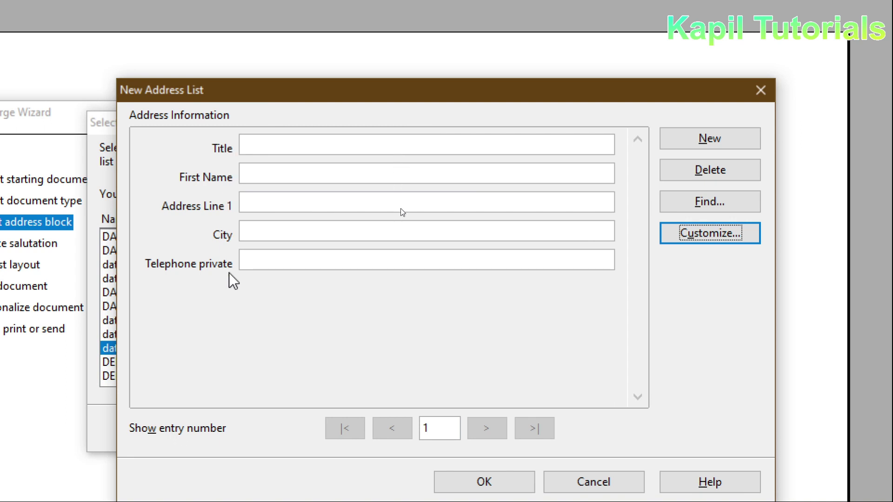
left_click_drag(277, 97, 266, 82)
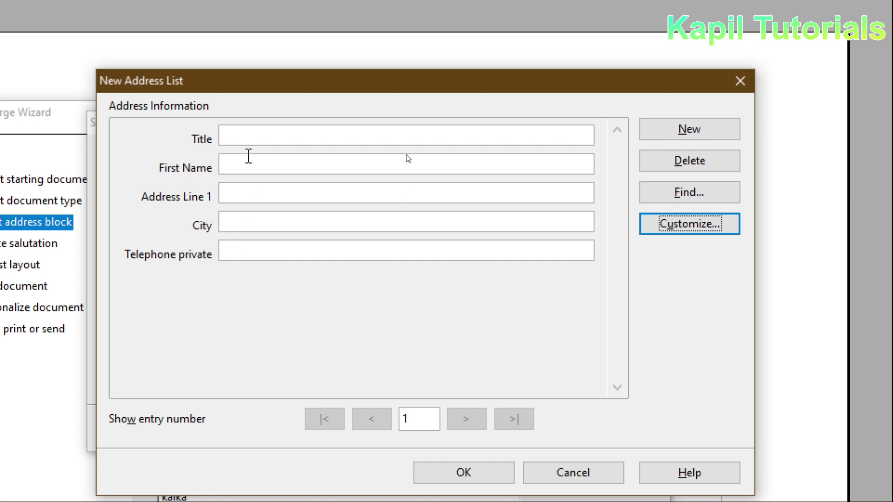
Fill in the first address entry with title Mr and the recipient's first name, address line 1, city and private telephone number.
left_click(249, 131)
type("Mr")
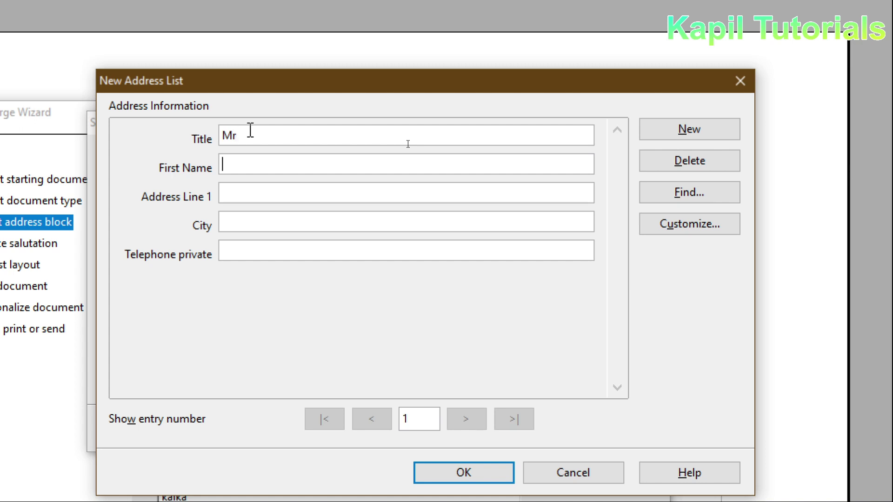
key("Tab")
type("Aaa")
type("104, ")
type("aaa line")
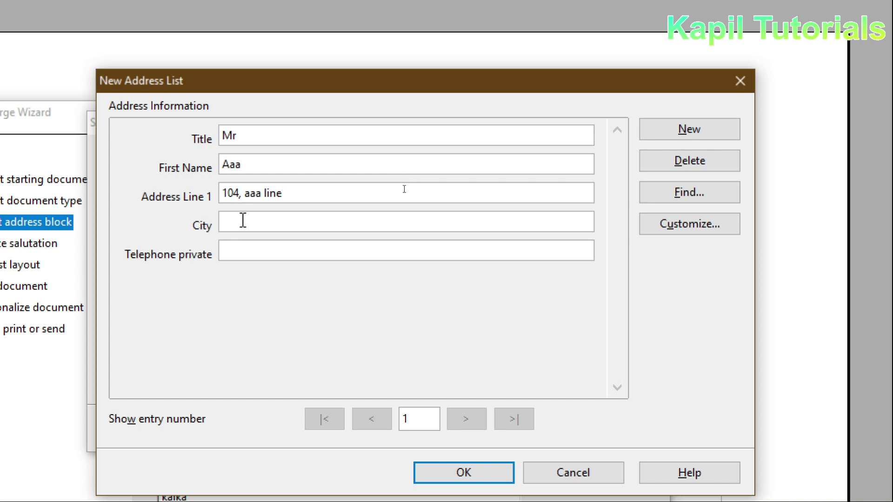
type("kalka")
type("111111111")
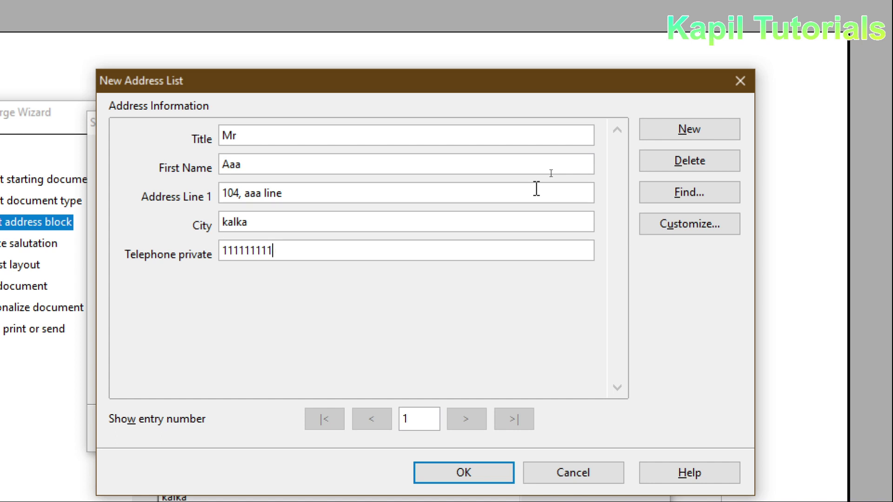
Add a second address entry with title Ms and the recipient's first name, address line 1, city and private telephone number.
left_click(688, 131)
left_click(247, 132)
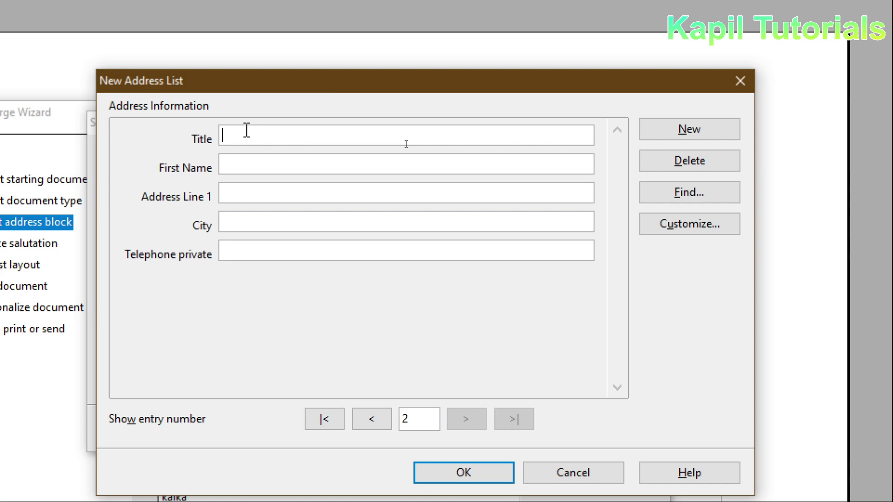
type("Ms")
left_click(242, 169)
type("Anc")
key("Tab")
type("103, bus stand")
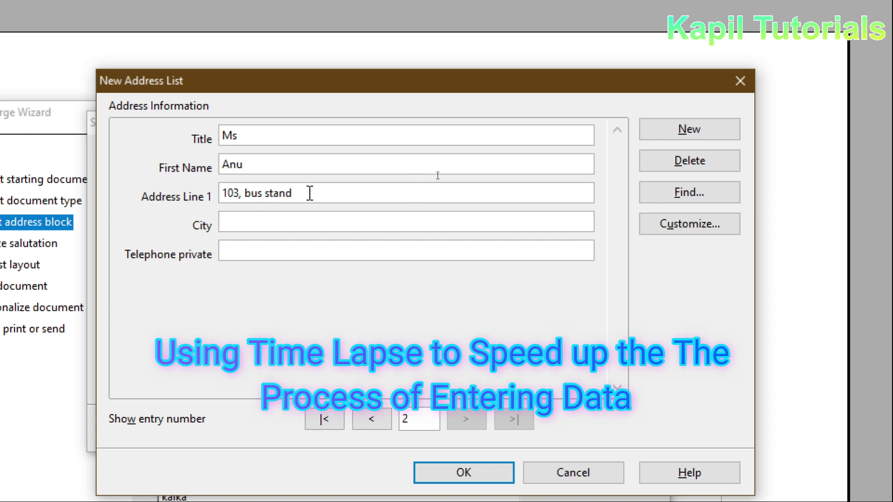
left_click(245, 225)
type("Pinjore")
key("Tab")
type("222222222")
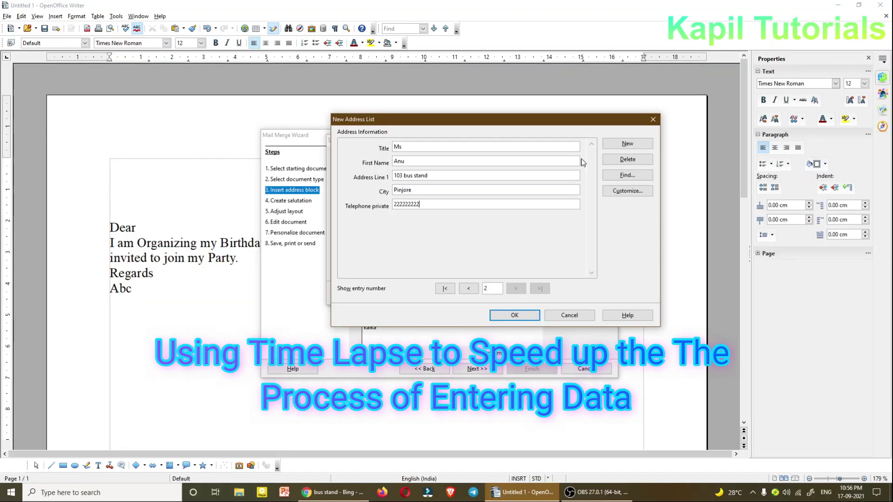
Add a third entry to the address list with title Mr plus the recipient's first name, address, city and private telephone number.
left_click(627, 143)
type("Mr")
key("Tab")
type("Ccc")
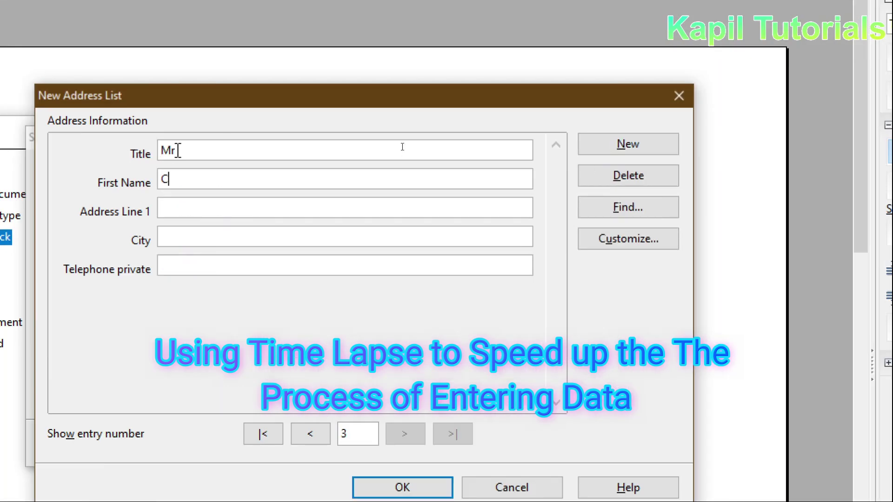
type("109")
key("Tab")
type("Pwn")
key("Tab")
type("99999999")
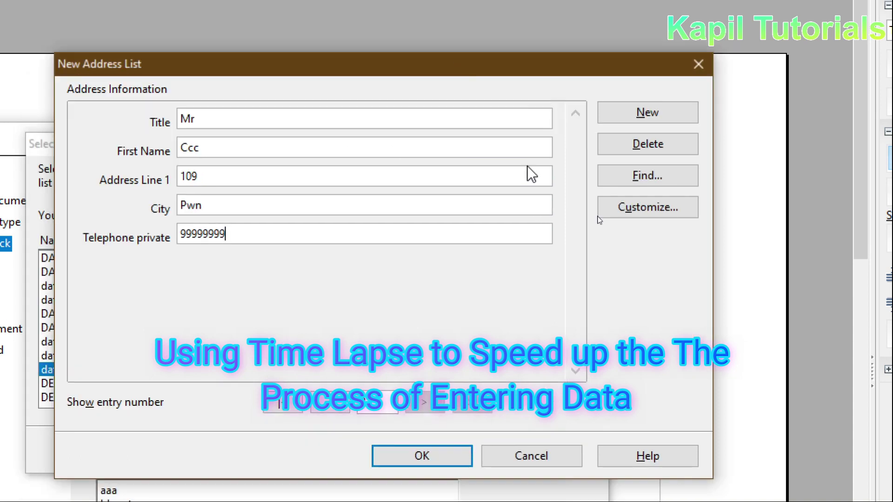
Add a fourth entry to the address list with title Ms plus the recipient's first name, address, city and private telephone number.
left_click(648, 103)
type("Ms")
key("Tab")
type("Yyyy")
key("Tab")
type("707 shiv mohalla")
key("Tab")
type("kalka")
key("Tab")
type("44555555")
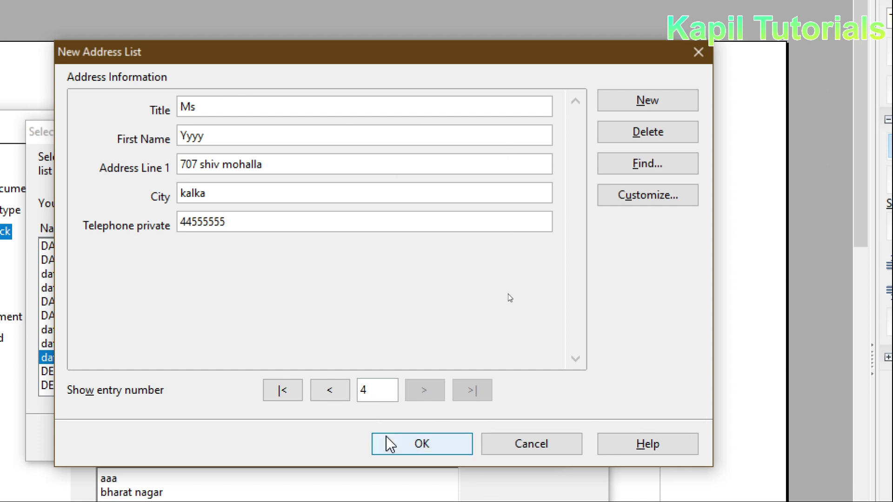
Finish the address list and save it in the Documents folder as Birthdaylist, without a space in the file name.
left_click(403, 446)
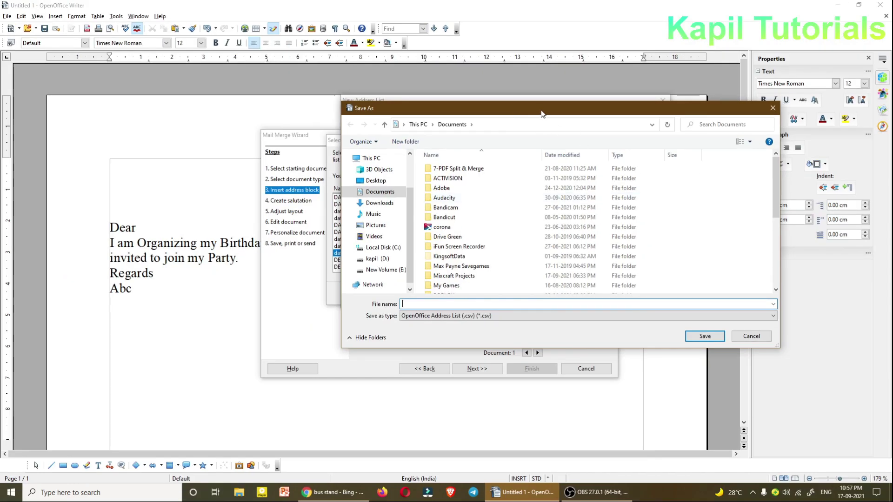
left_click_drag(471, 68, 263, 34)
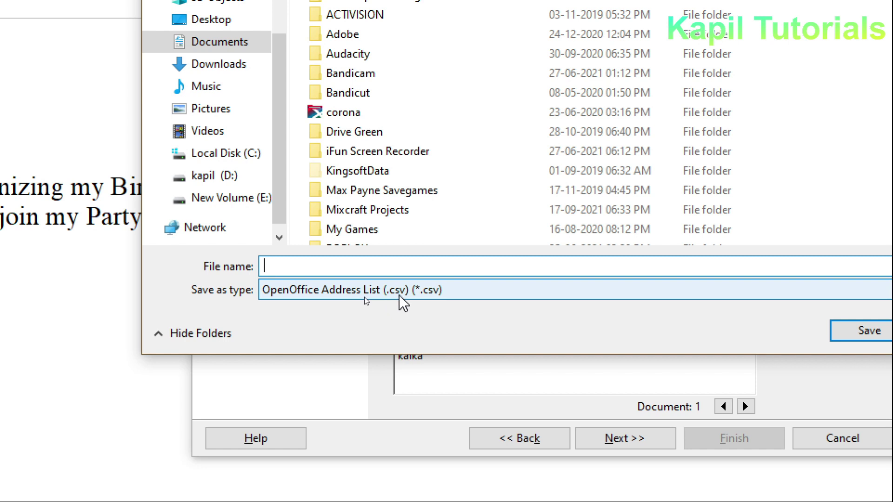
left_click(334, 268)
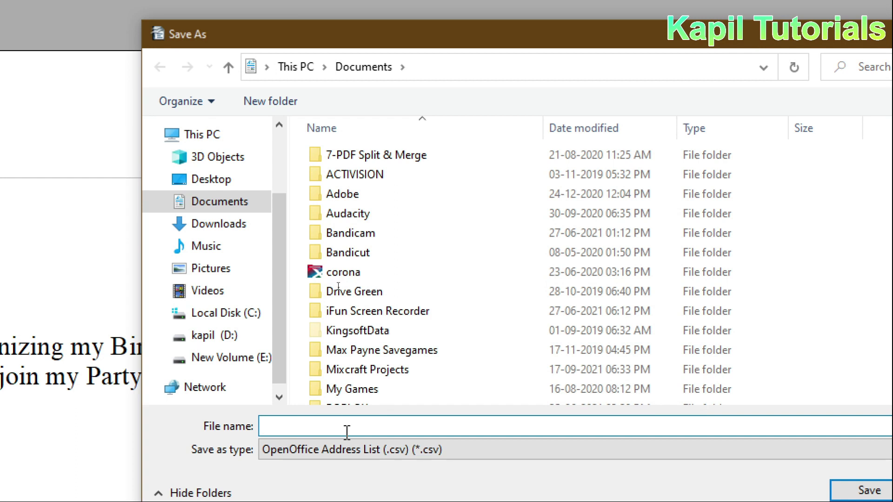
type("Birthday list")
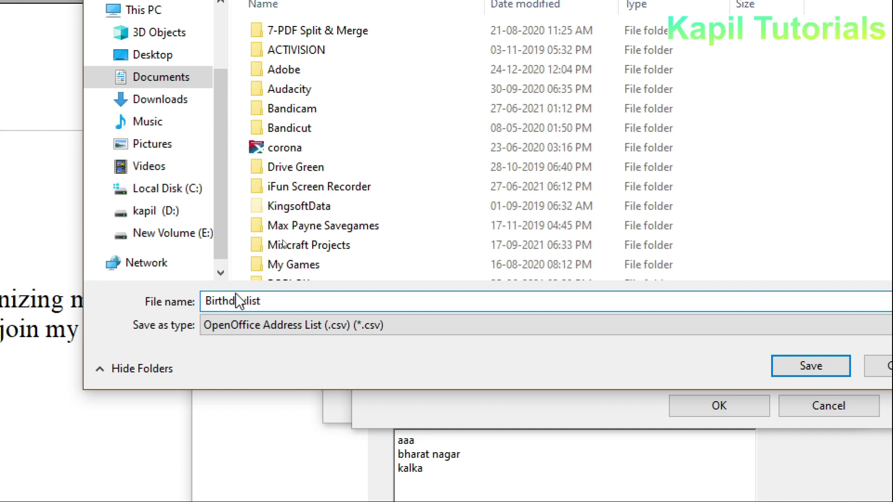
left_click(247, 301)
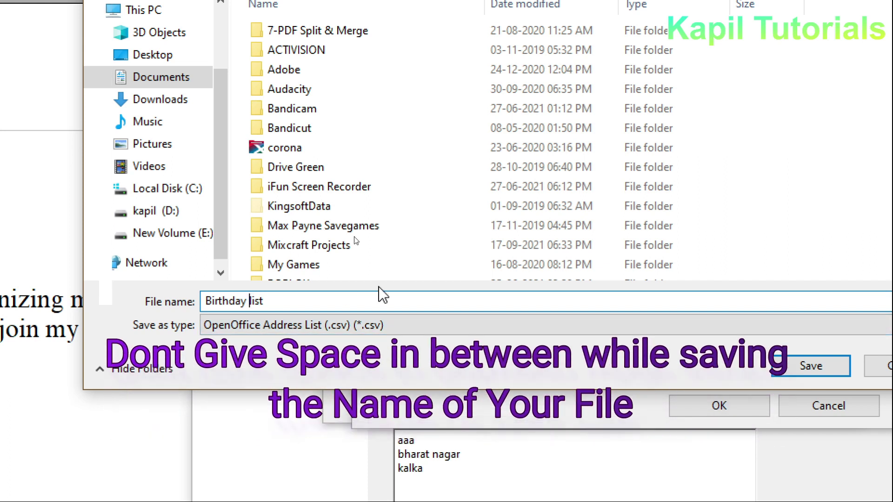
key("BackSpace")
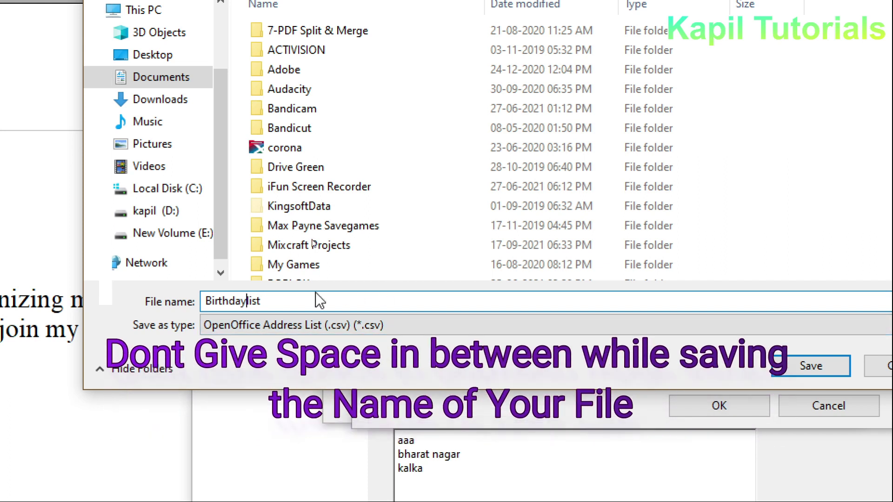
left_click_drag(206, 303, 263, 300)
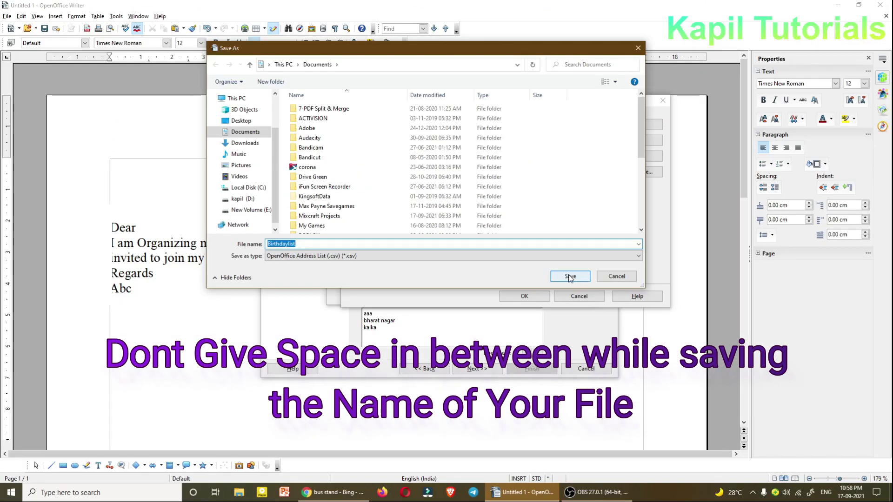
left_click(718, 370)
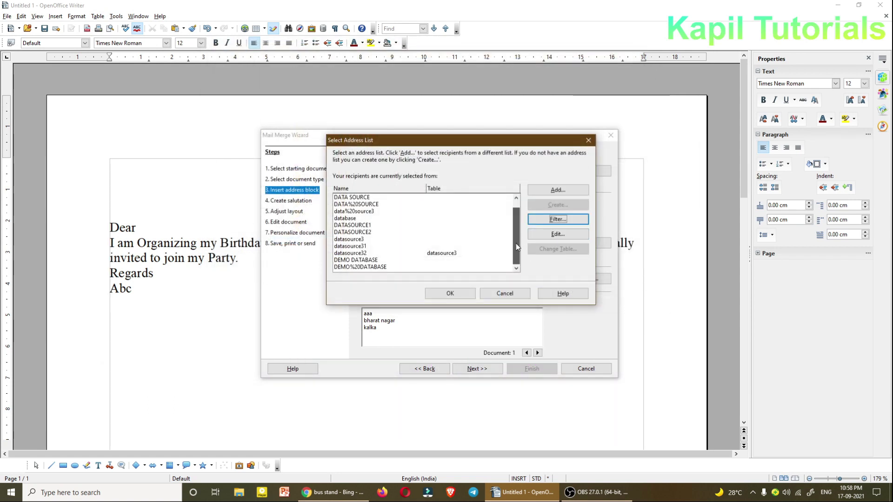
Use the Birthdaylist address list as the recipient source for the mail merge.
left_click_drag(515, 243, 516, 208)
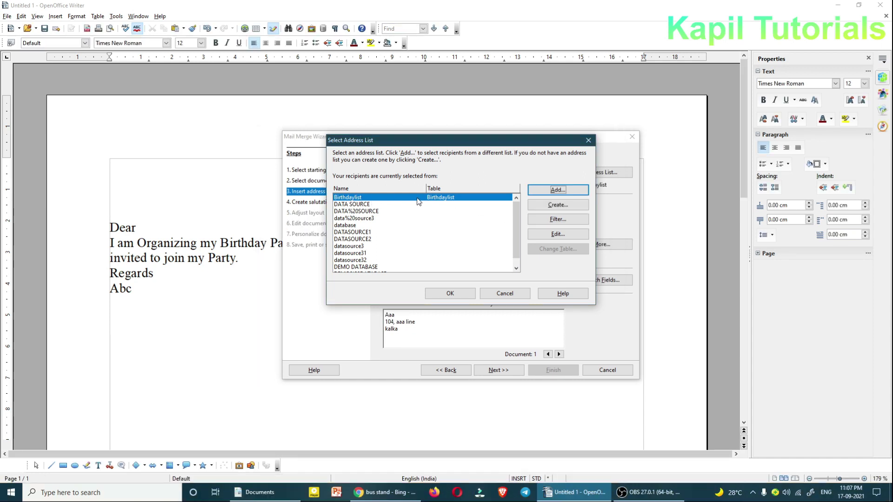
left_click(450, 294)
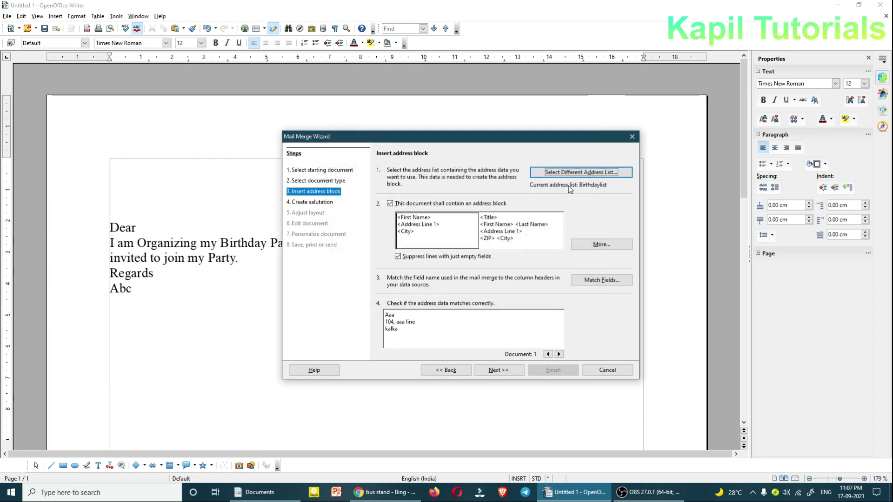
left_click_drag(423, 141, 398, 142)
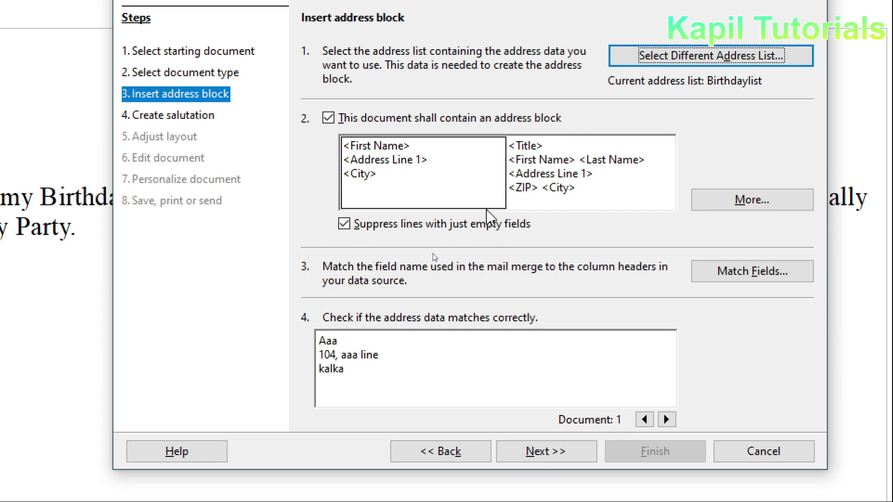
Start a new custom address block and add the Title and First Name elements to its first line.
left_click(746, 200)
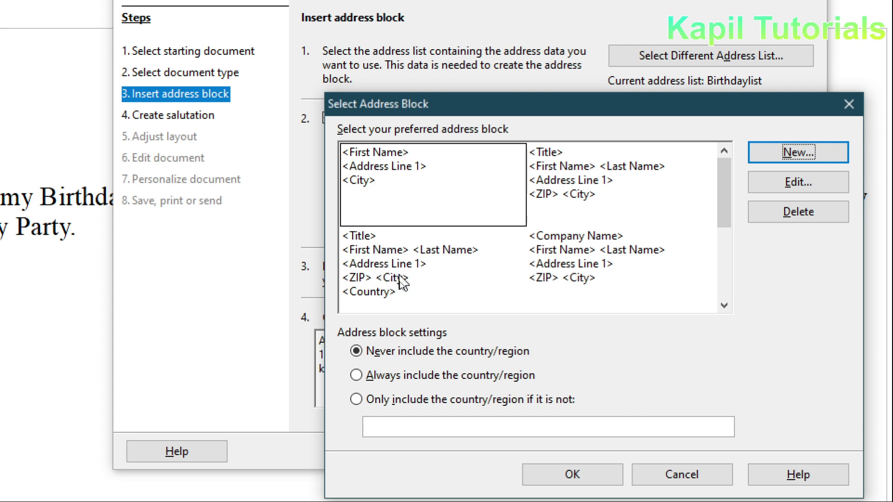
left_click_drag(726, 208, 723, 230)
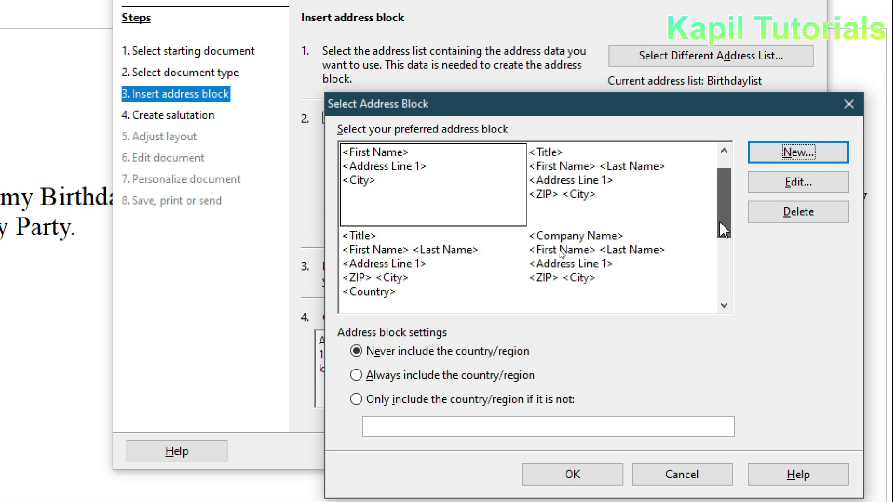
left_click_drag(724, 192, 724, 192)
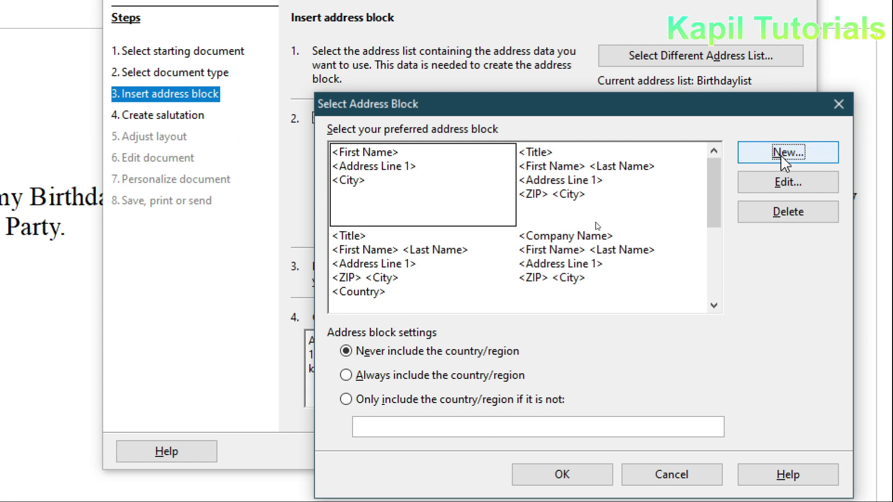
left_click(781, 154)
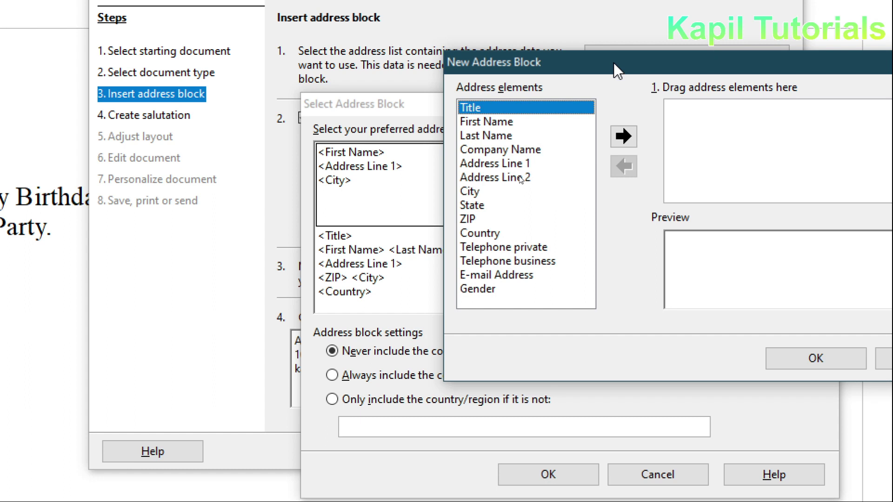
left_click_drag(613, 62, 445, 85)
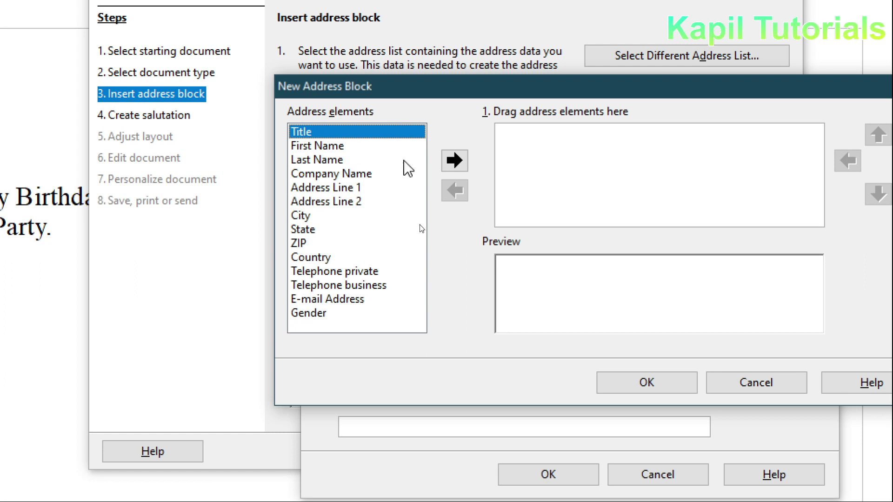
left_click(452, 163)
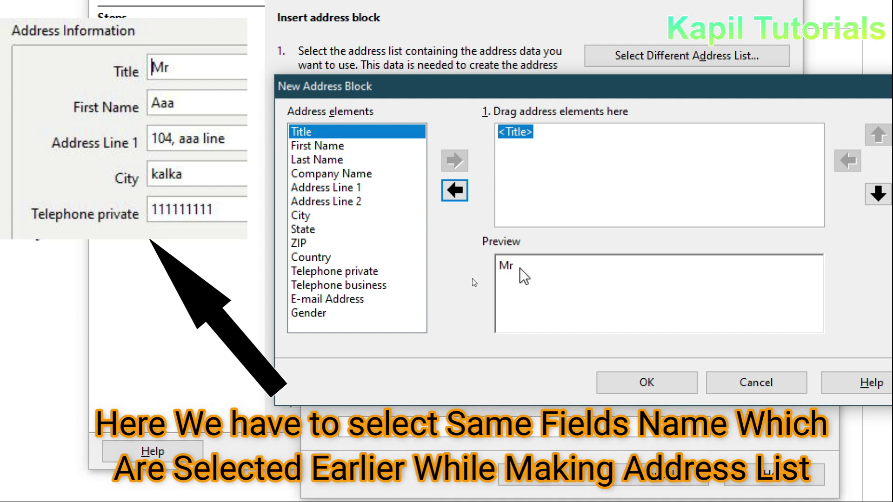
left_click(310, 146)
left_click(455, 162)
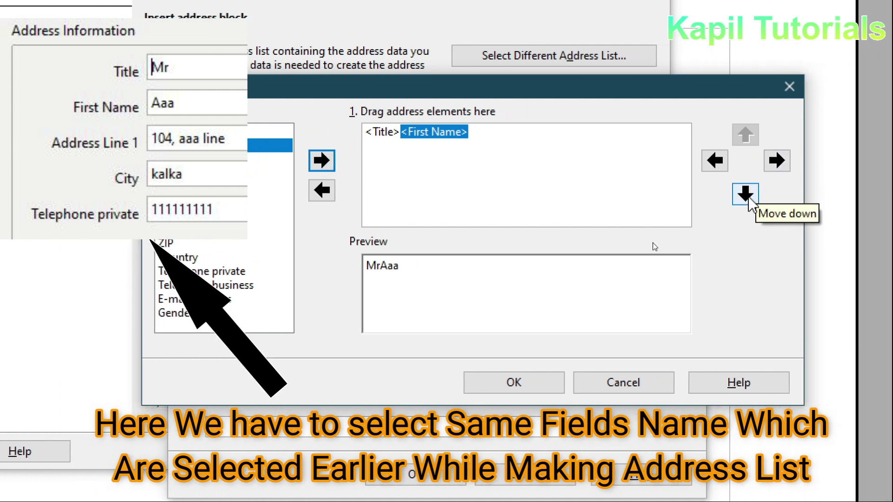
Try moving the First Name element below and ahead of the Title element, and return it to its place after Title.
left_click(745, 194)
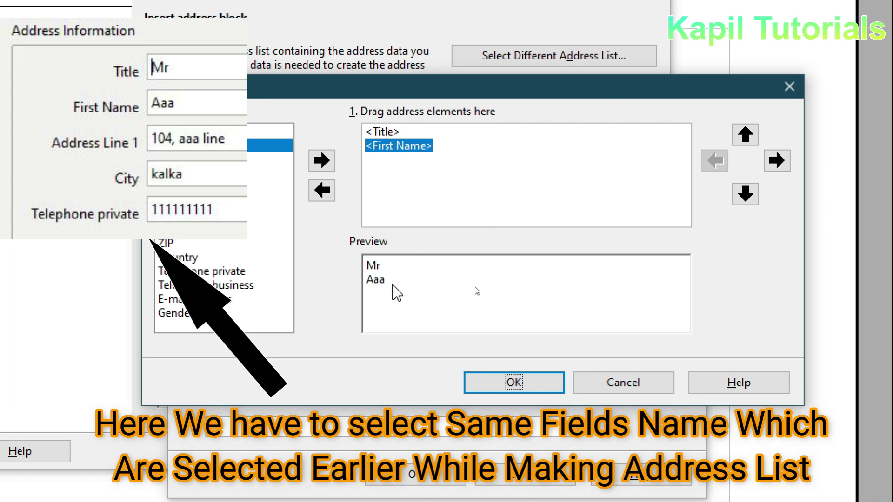
left_click(745, 136)
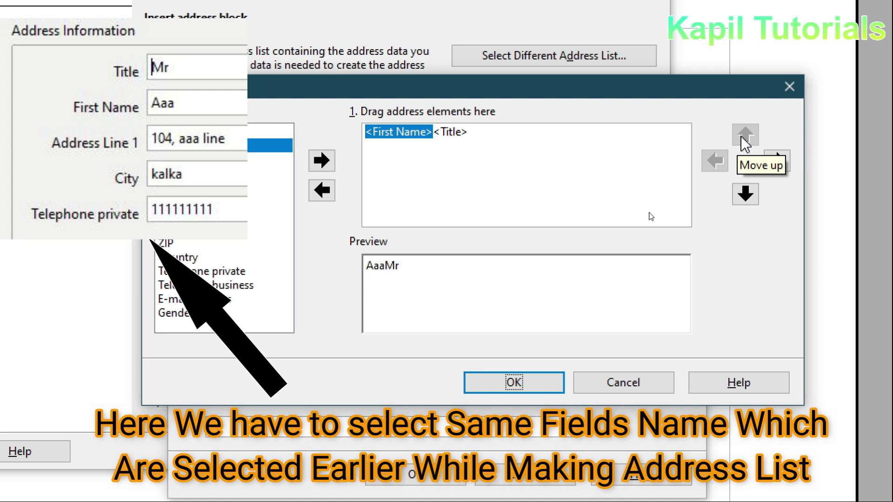
left_click(781, 160)
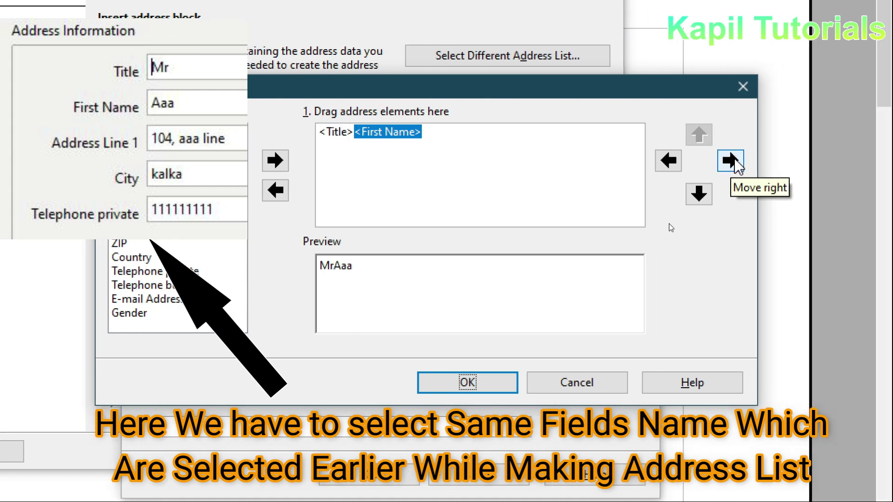
Insert a space between the Title and First Name elements and add Address Line 1 on the line below them.
left_click(731, 160)
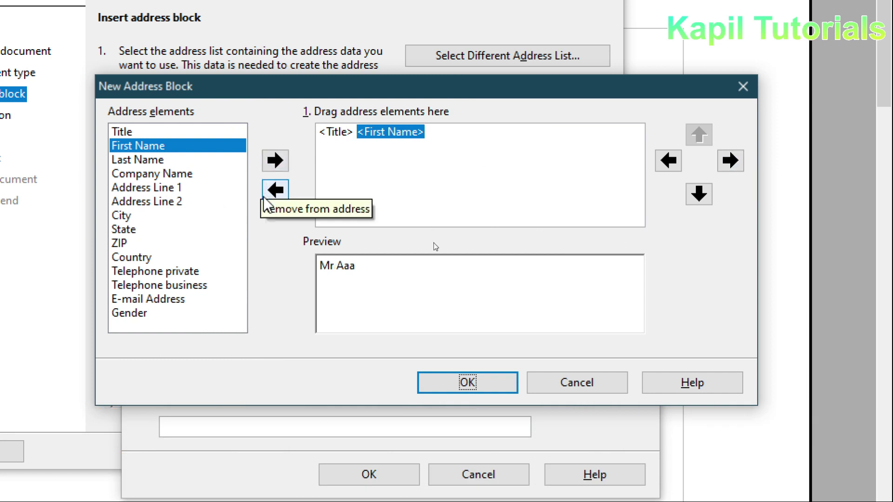
left_click(157, 188)
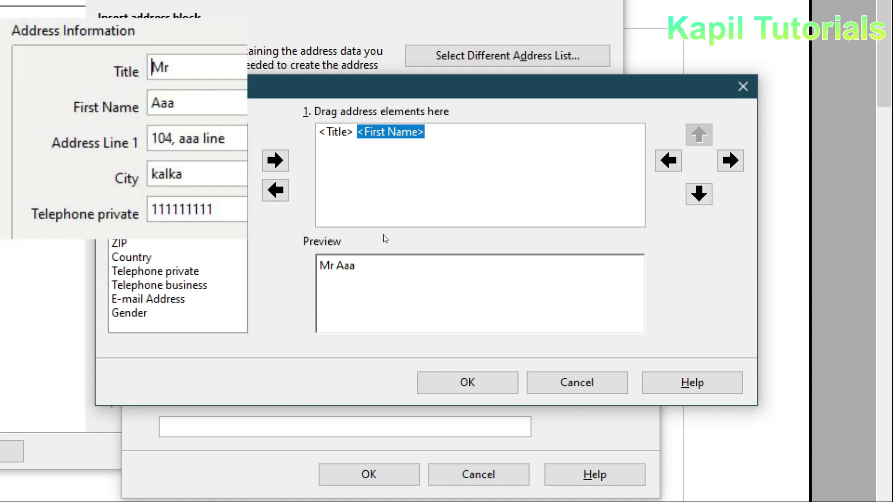
left_click(278, 162)
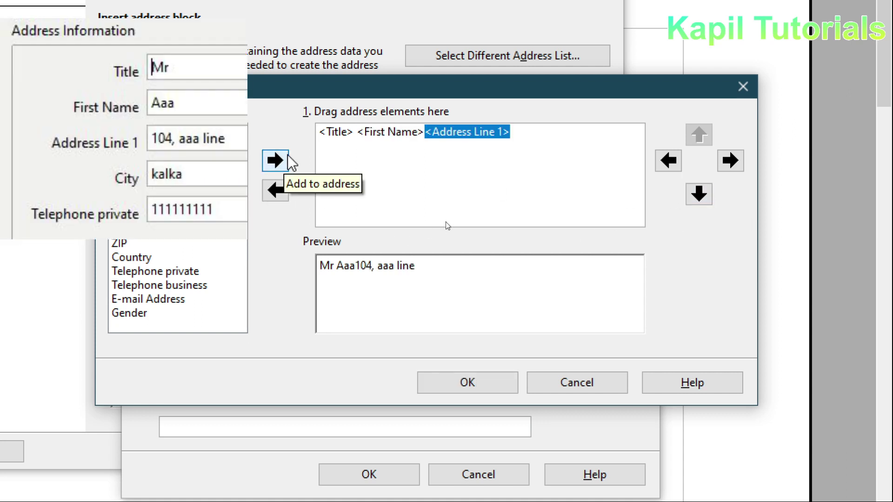
left_click(699, 193)
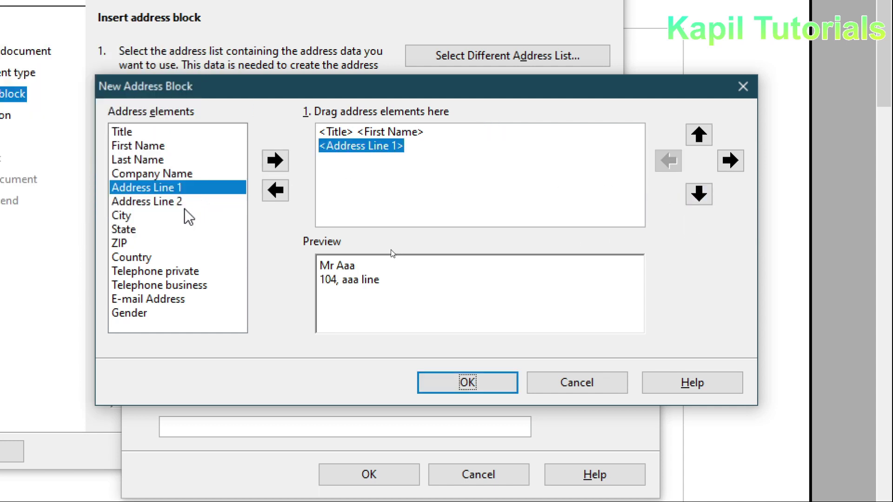
left_click_drag(141, 90, 226, 81)
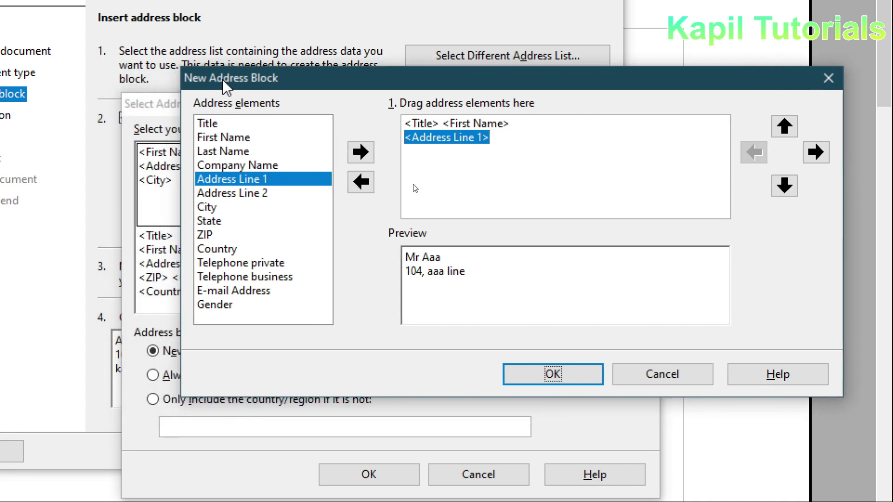
Examine the columns of the Birthdaylist table in the Birthdaylist0.odb database, and return to the letter's mail merge in Writer.
left_click_drag(223, 80, 224, 80)
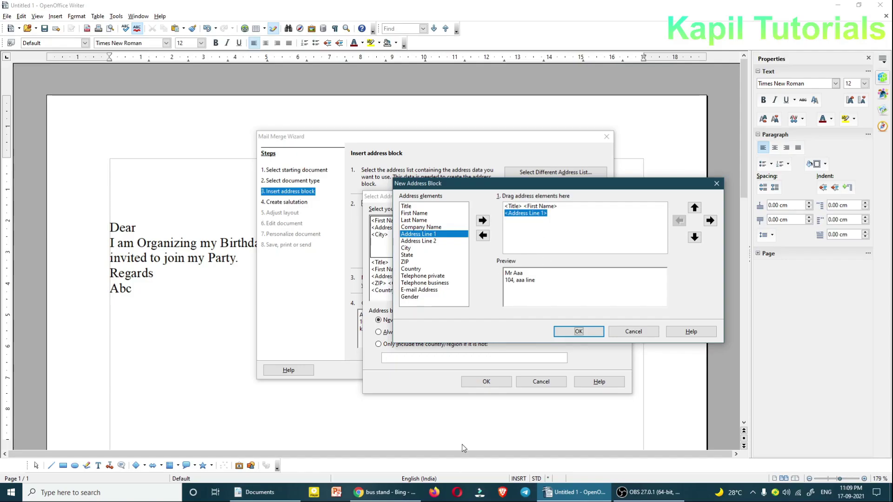
left_click(282, 487)
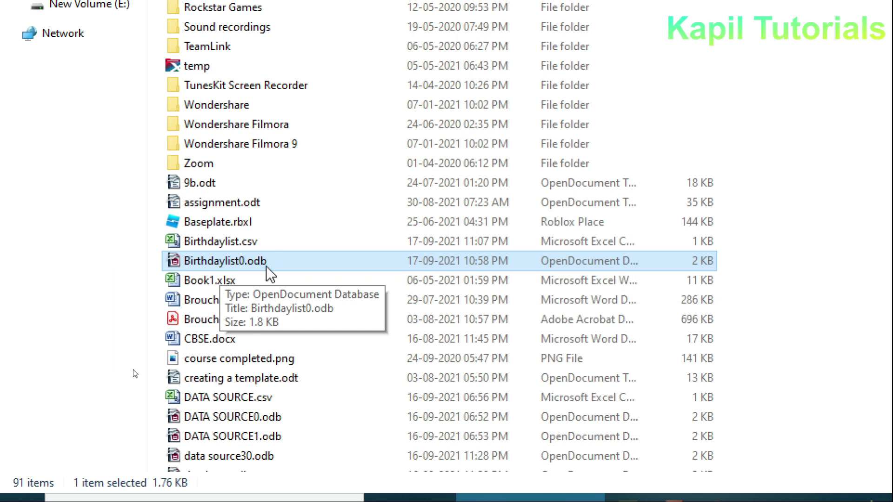
double_click(181, 263)
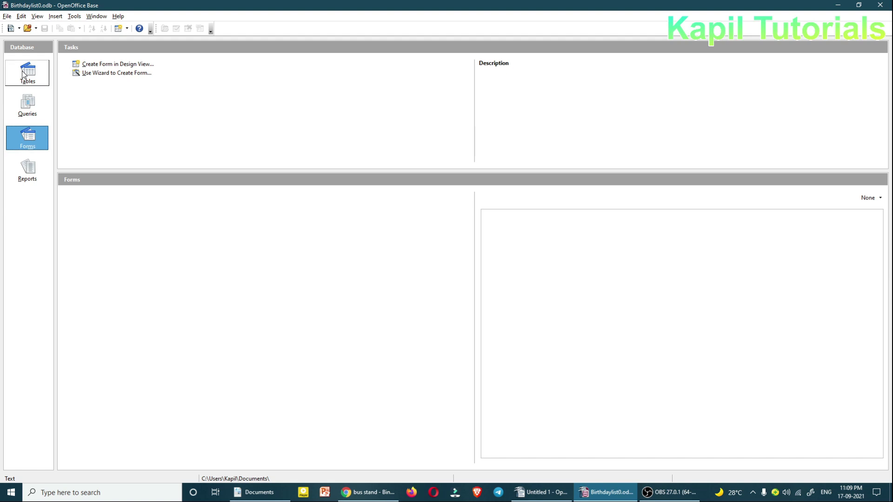
left_click(24, 74)
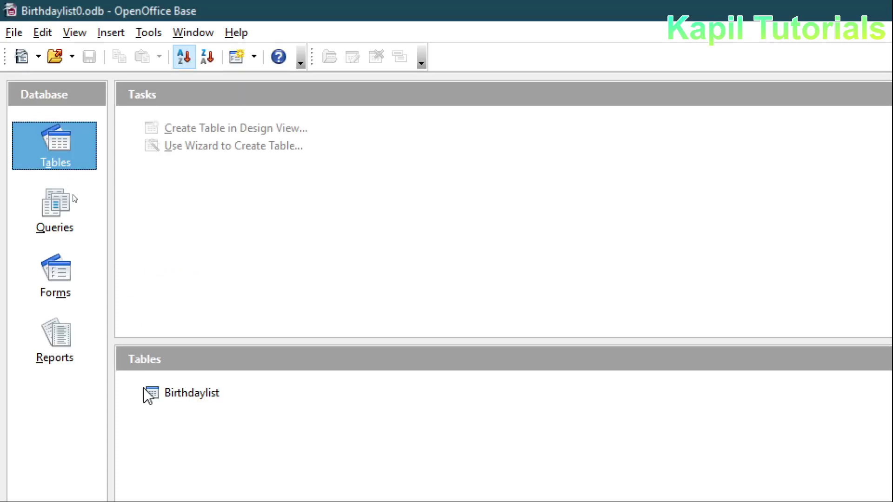
double_click(179, 394)
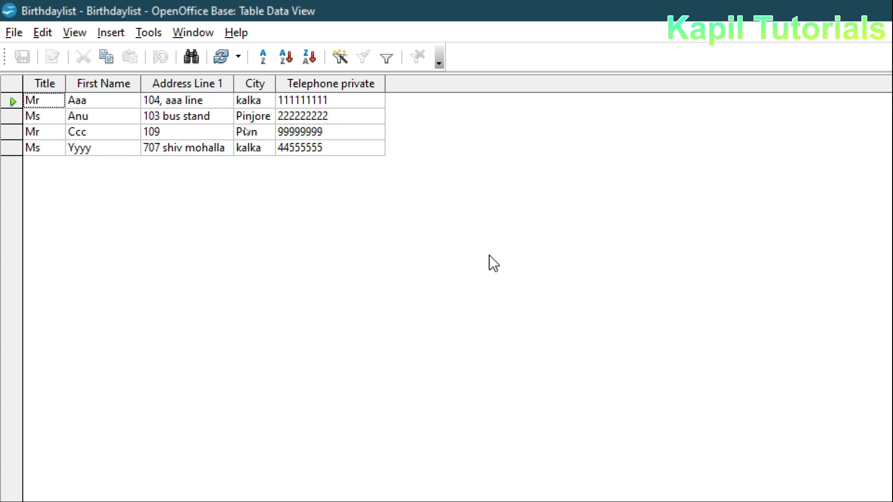
key("alt+Tab")
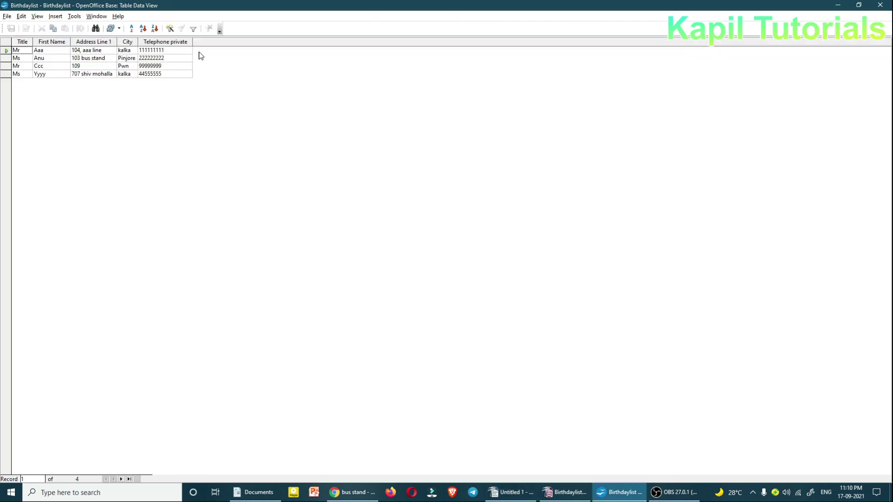
left_click(512, 492)
Add the City and Telephone private elements to the new address block after Address Line 1.
left_click(264, 249)
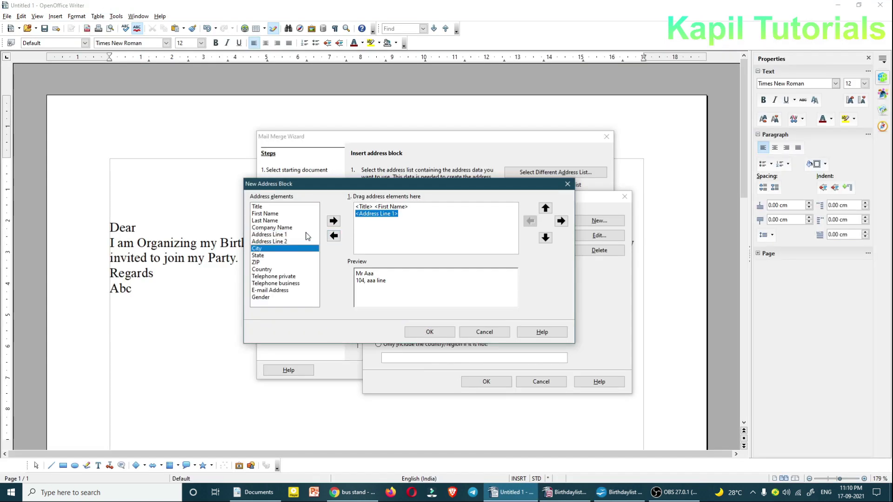
left_click(332, 223)
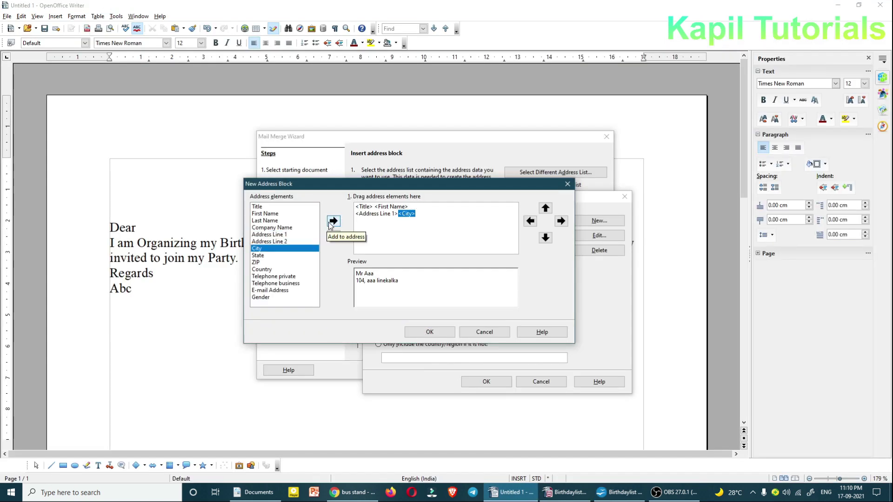
left_click(270, 277)
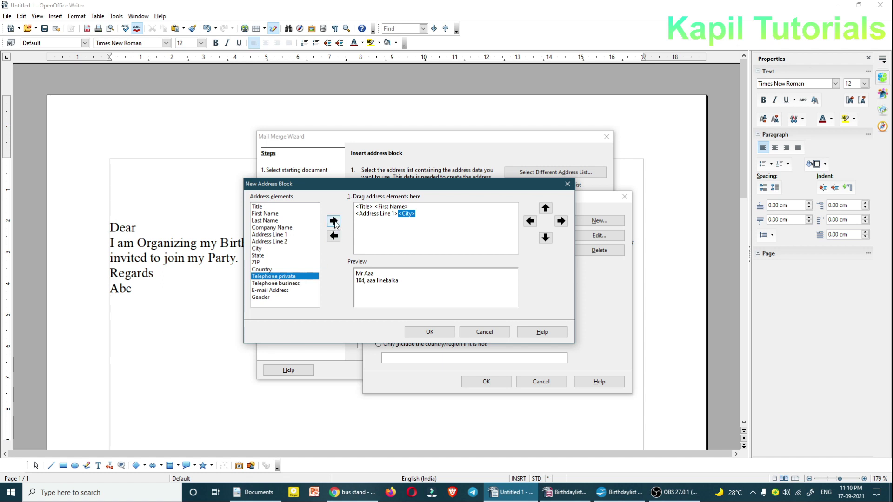
left_click(333, 221)
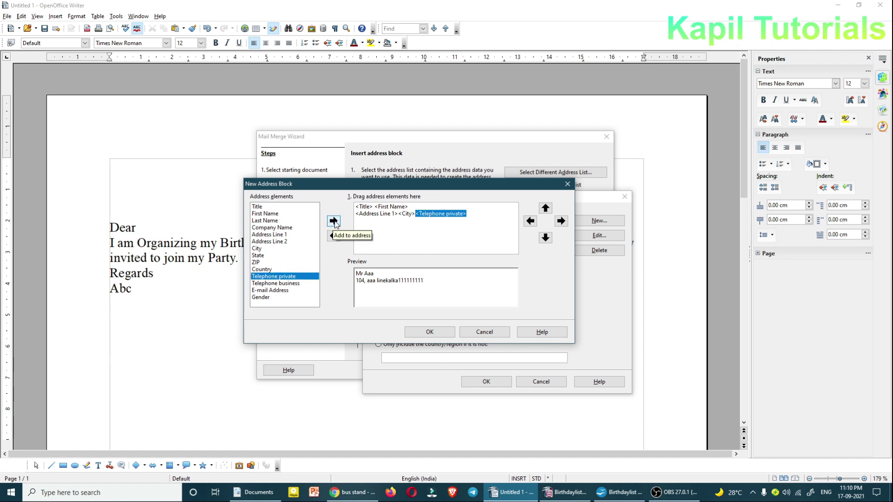
Place City and Telephone private on their own lines below Address Line 1, and use the new address block for the letter.
left_click(402, 214)
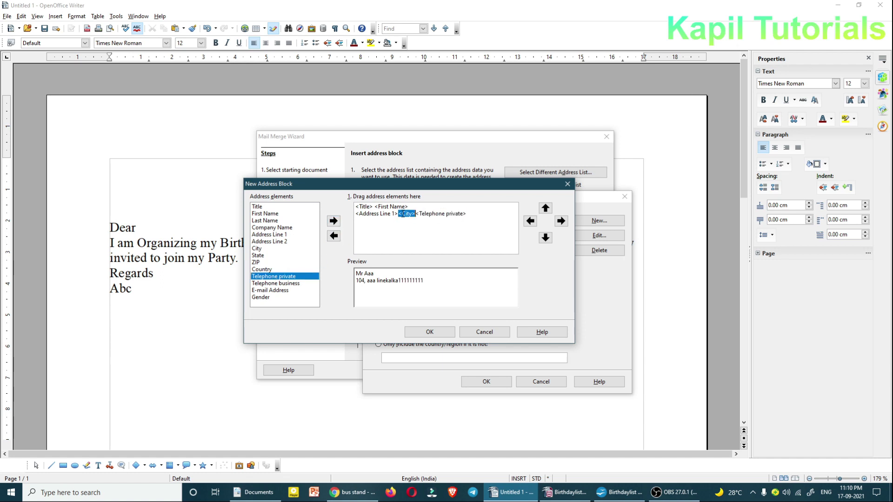
left_click(546, 238)
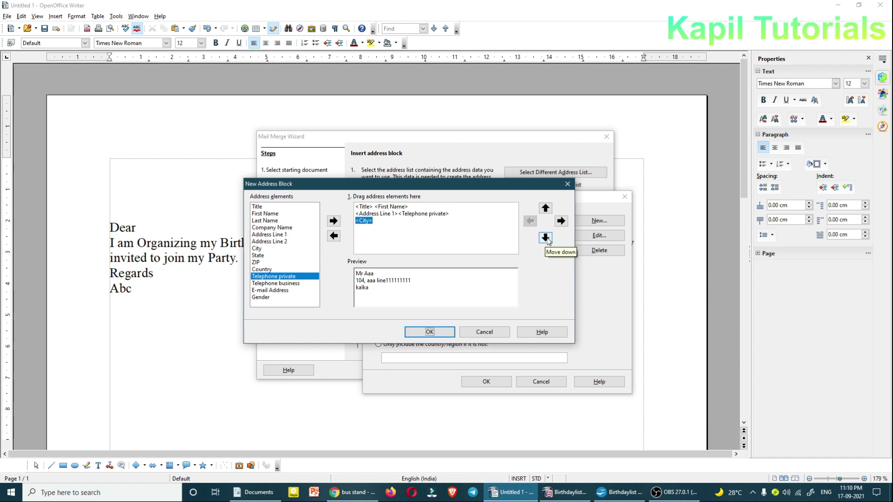
left_click(408, 215)
left_click(547, 239)
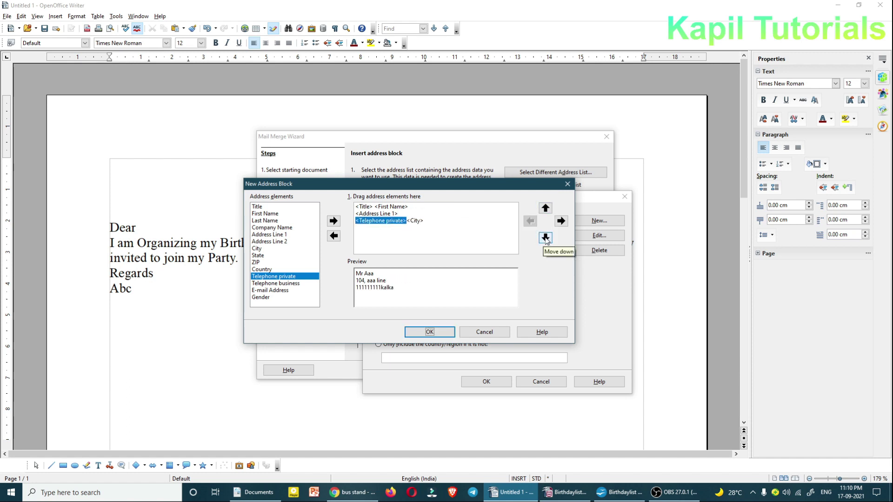
left_click(546, 239)
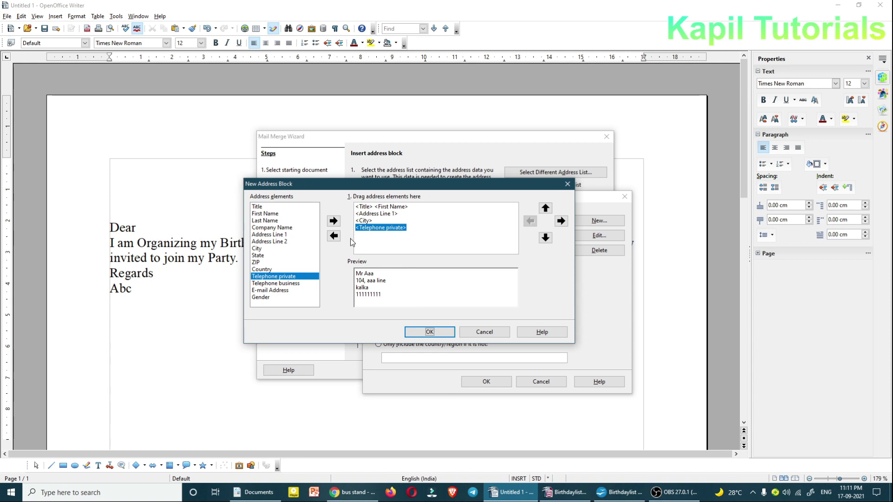
left_click(429, 333)
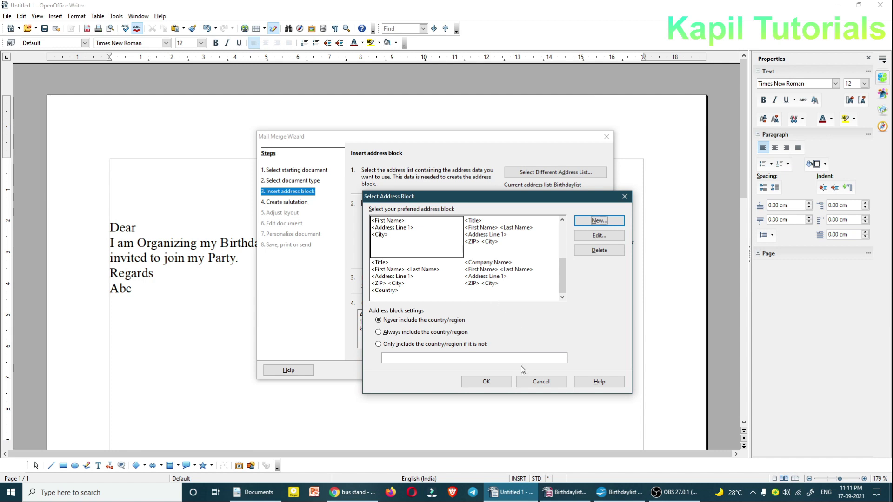
left_click(486, 382)
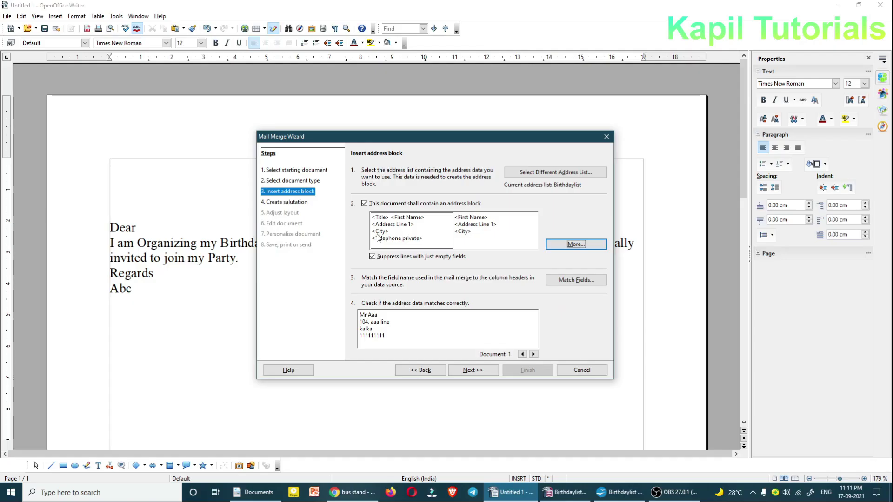
Leave out the salutation from the document and continue to the layout adjustment stage.
left_click(471, 369)
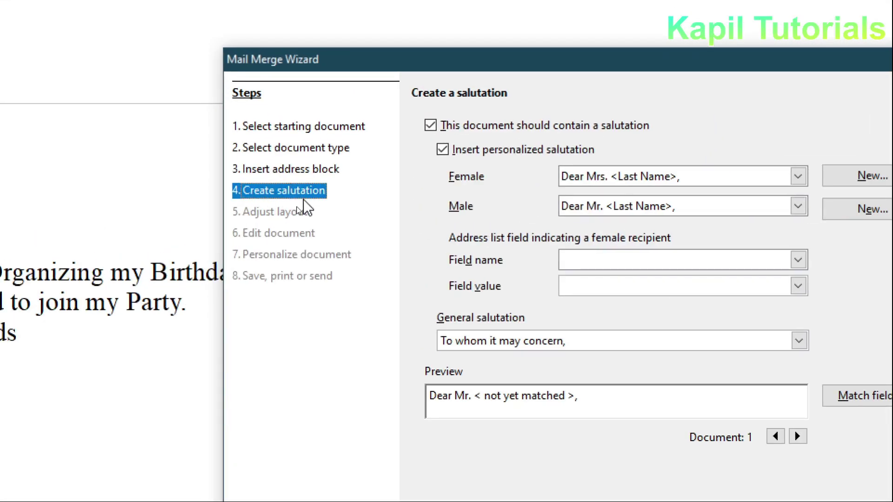
left_click_drag(591, 64, 455, 53)
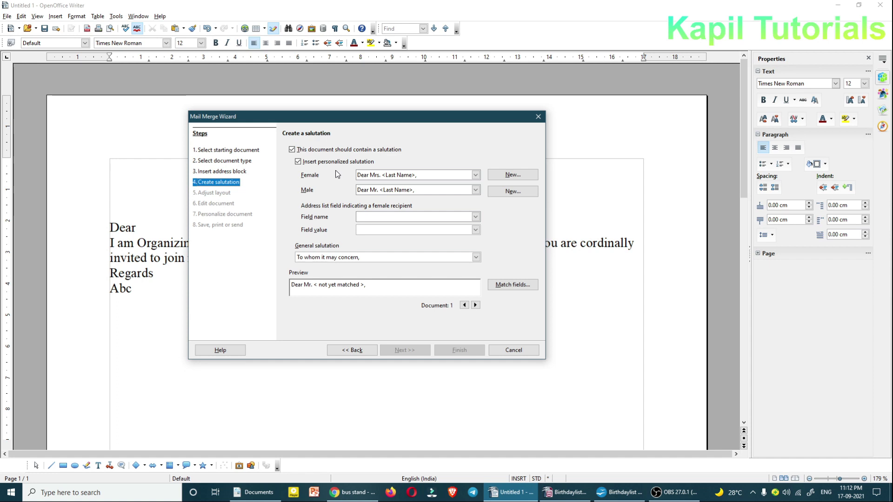
left_click(293, 150)
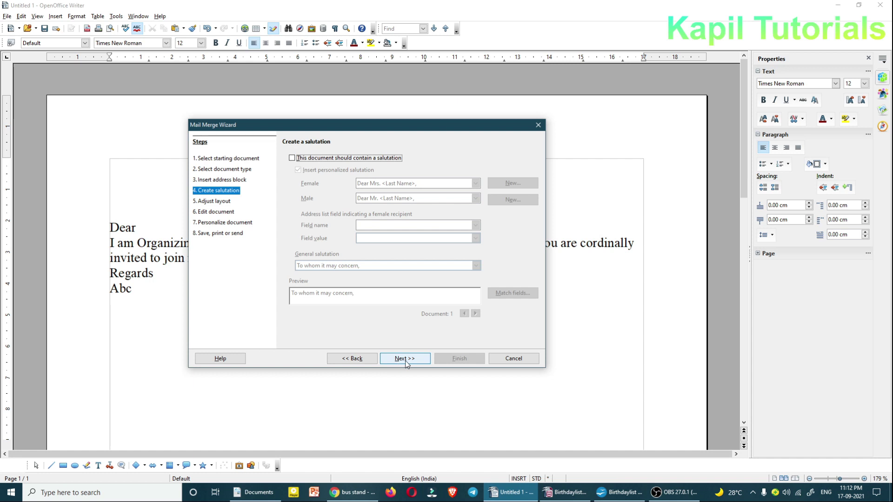
left_click(405, 359)
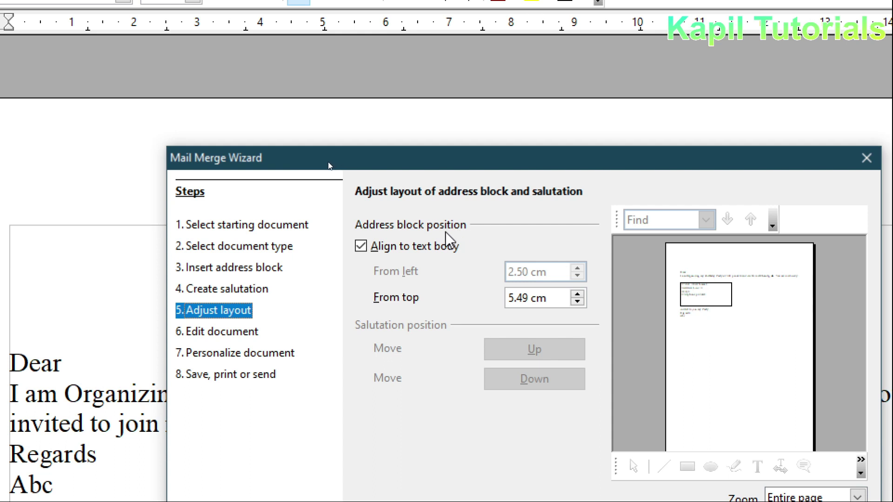
Set the address block's distance from the top of the page to 4.09 cm and continue to the document editing stage.
left_click(577, 295)
left_click(576, 294)
left_click(577, 294)
left_click(577, 295)
left_click(577, 294)
left_click(578, 302)
triple_click(577, 302)
triple_click(577, 302)
double_click(577, 301)
double_click(577, 301)
left_click(577, 301)
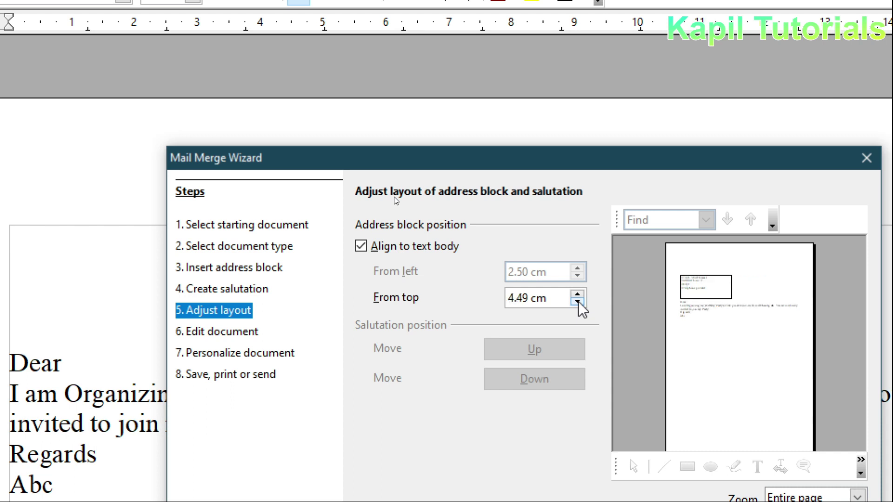
left_click(577, 302)
left_click(577, 302)
left_click(577, 301)
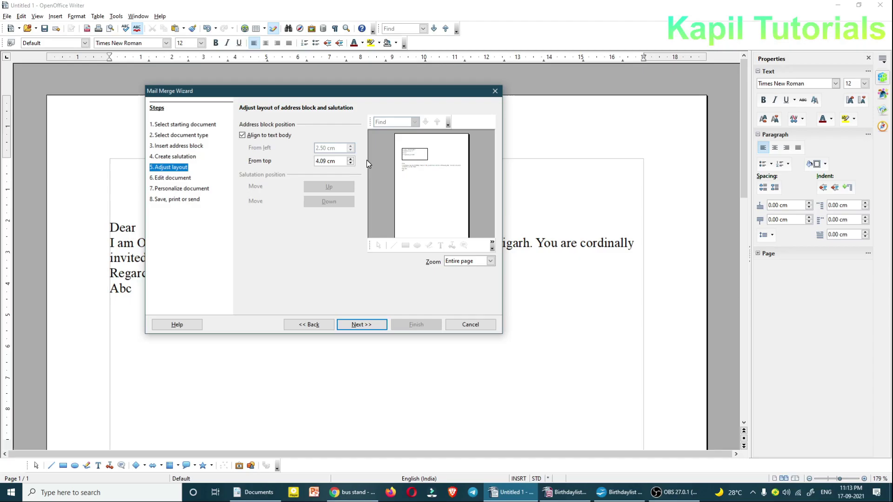
left_click(362, 325)
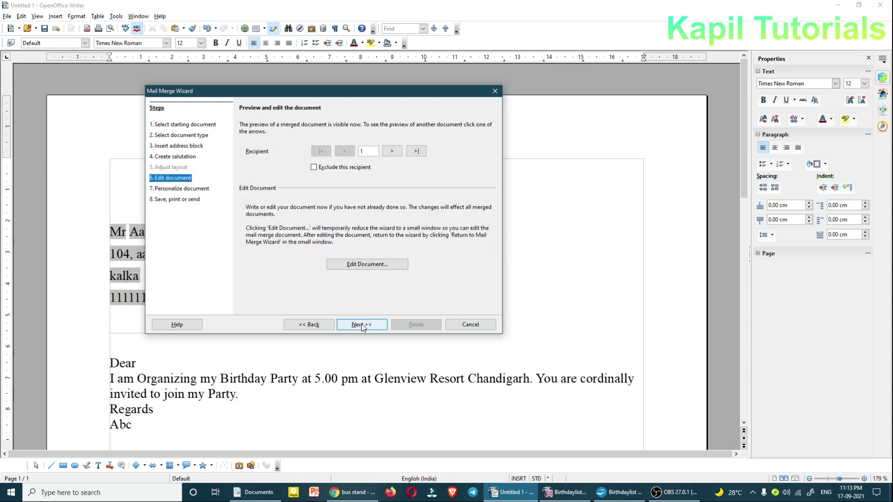
Edit the merge document to give the letter text from Dear to Abc a blue font color, and return to the wizard.
left_click_drag(257, 95, 505, 127)
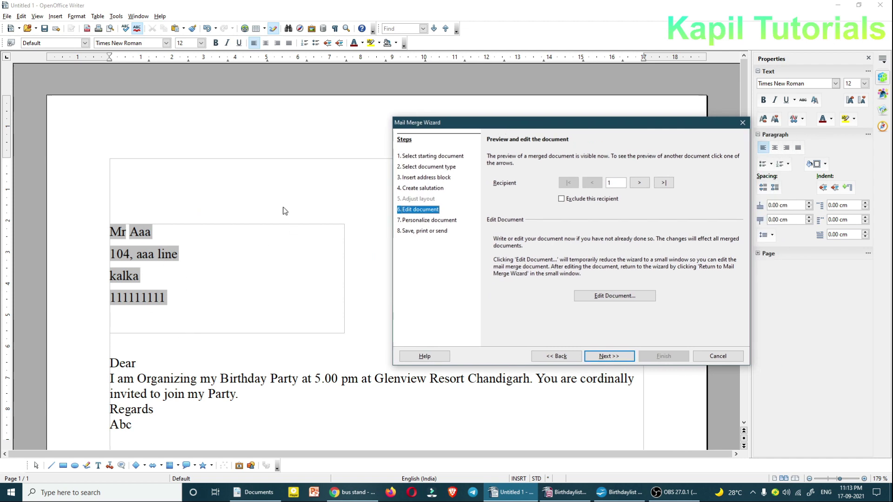
left_click_drag(525, 124, 295, 121)
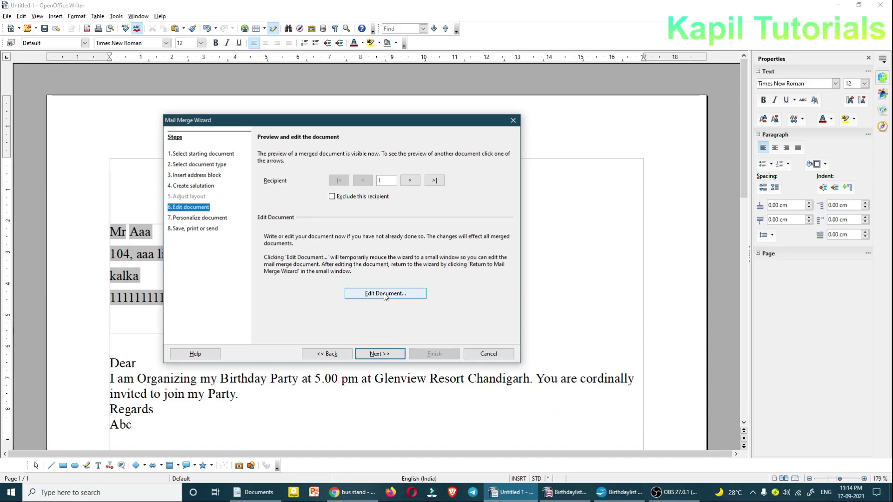
left_click(385, 294)
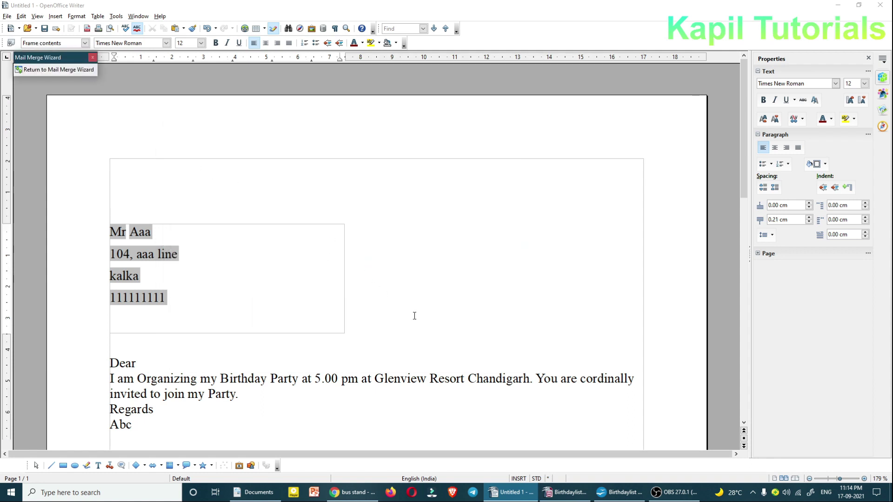
scroll(505, 282, "down", 3)
left_click_drag(110, 281, 148, 344)
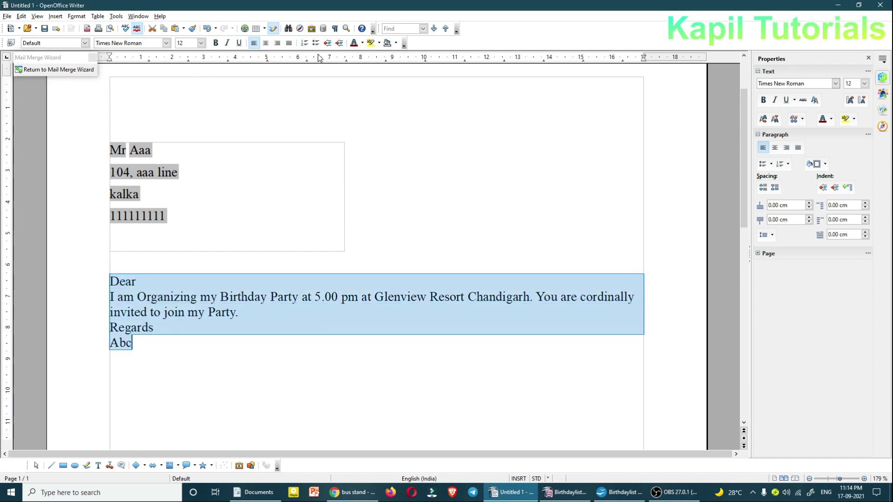
left_click(362, 43)
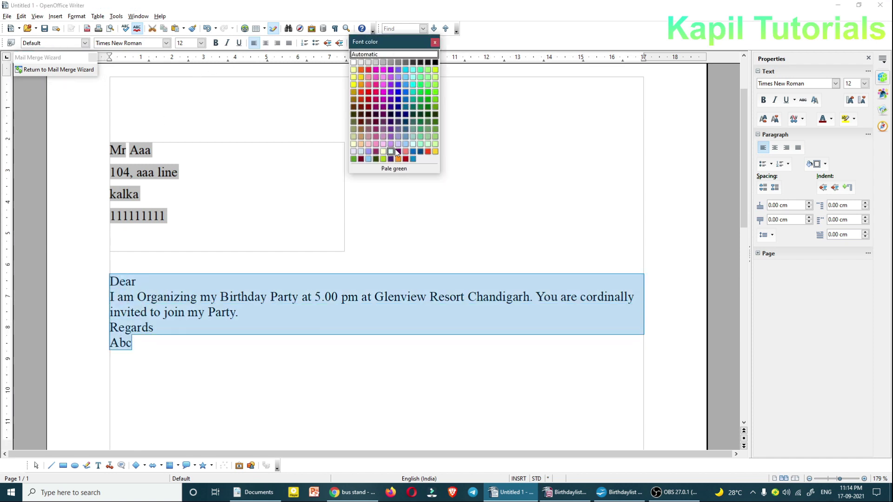
left_click(398, 121)
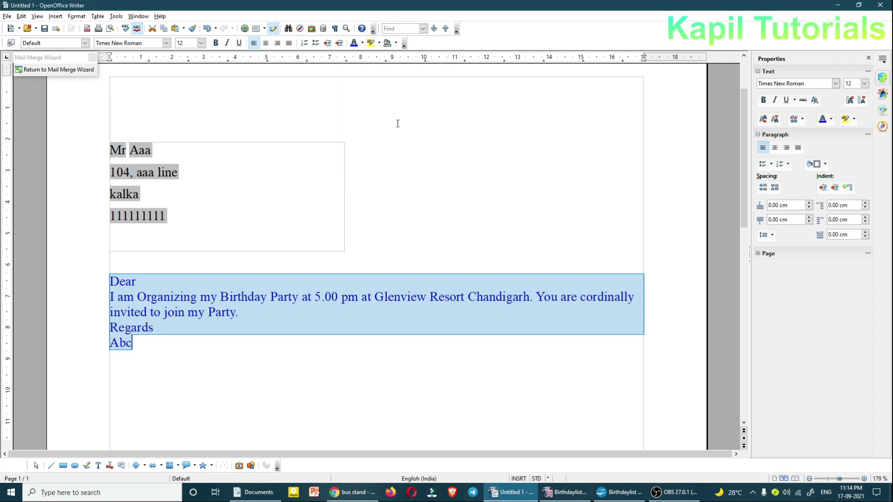
left_click(296, 344)
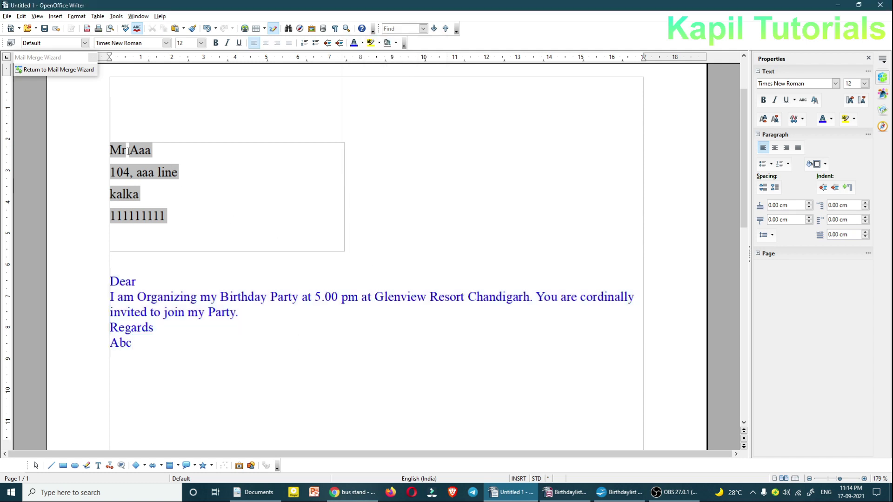
left_click(113, 152)
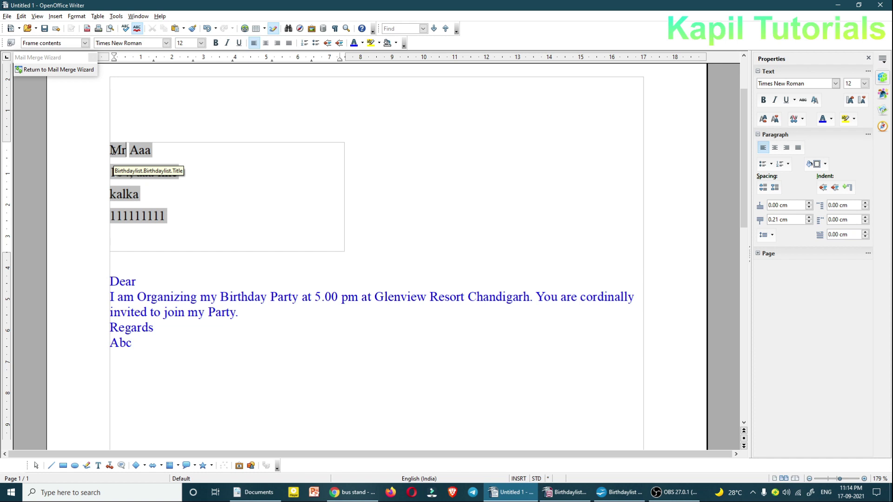
scroll(487, 243, "up", 3)
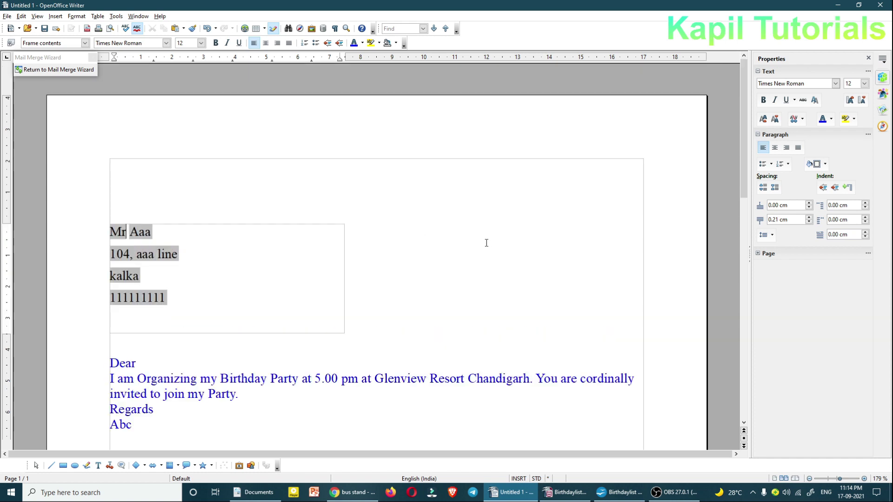
left_click(47, 69)
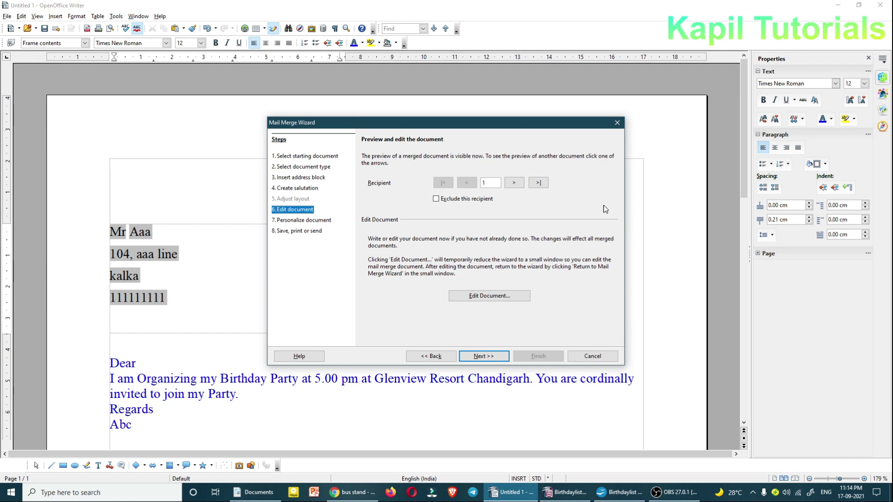
Preview the merged letter for the recipients up to number 3 and go back to recipient 1.
left_click(515, 183)
left_click(515, 183)
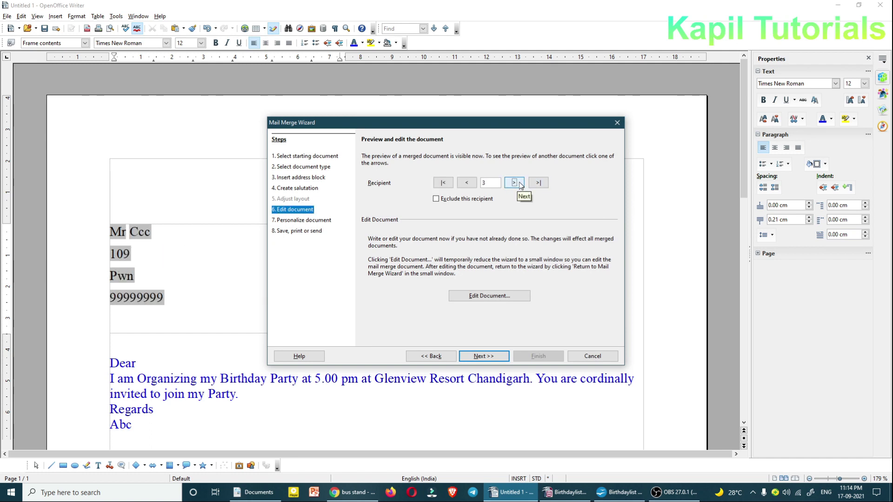
left_click(468, 183)
left_click(468, 183)
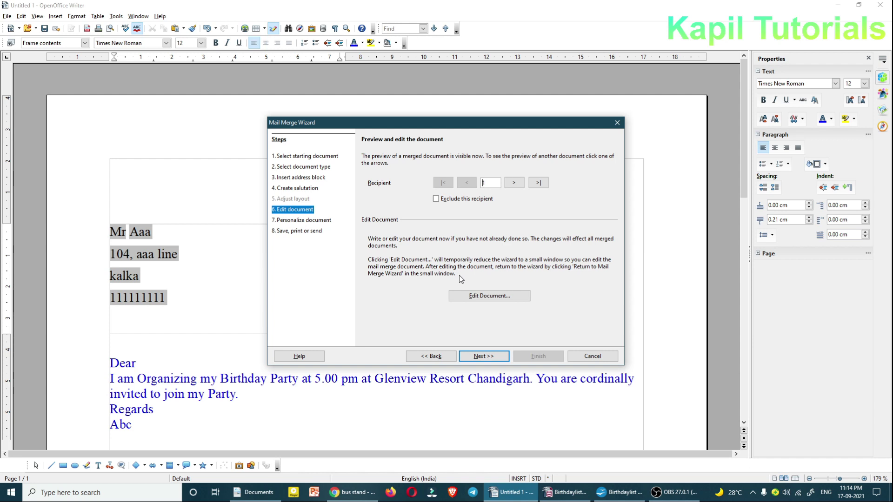
Continue to the personalization stage and open the individual merged letters for editing.
left_click(484, 356)
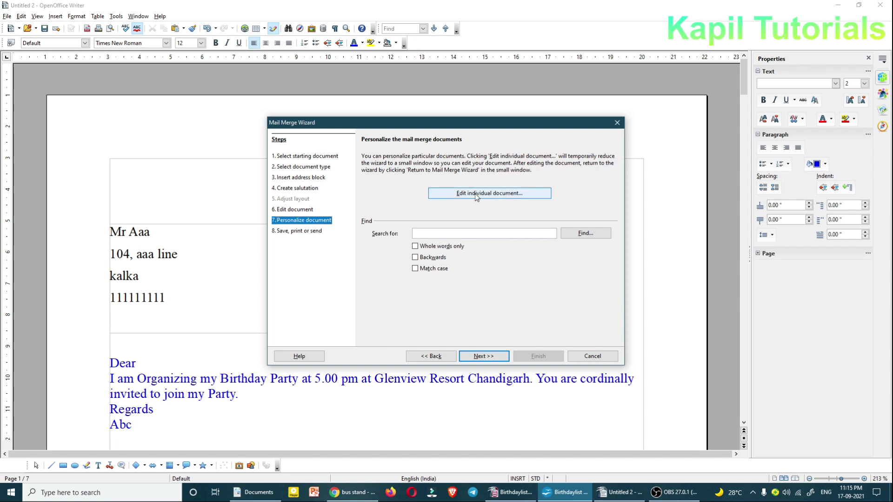
left_click_drag(417, 122, 552, 127)
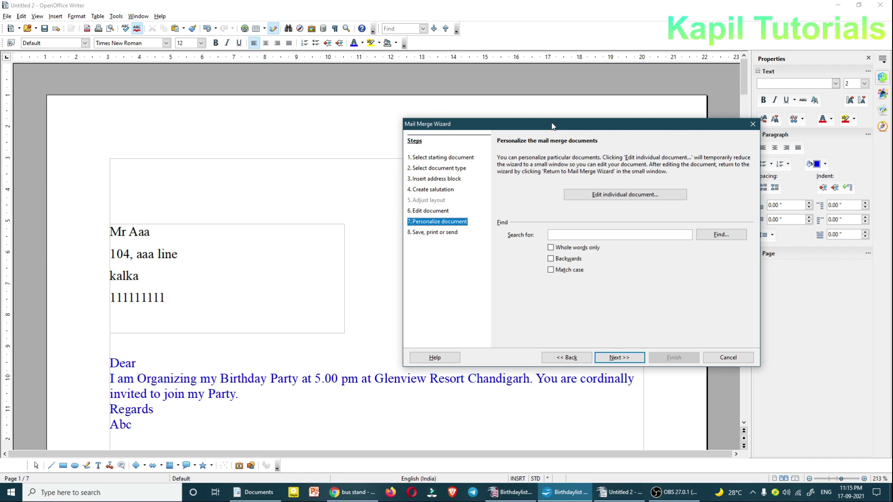
left_click(608, 197)
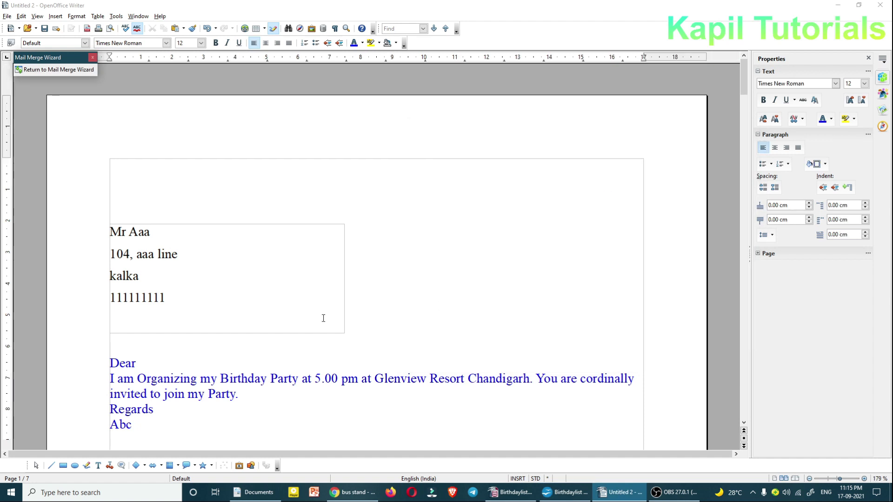
scroll(304, 308, "down", 15)
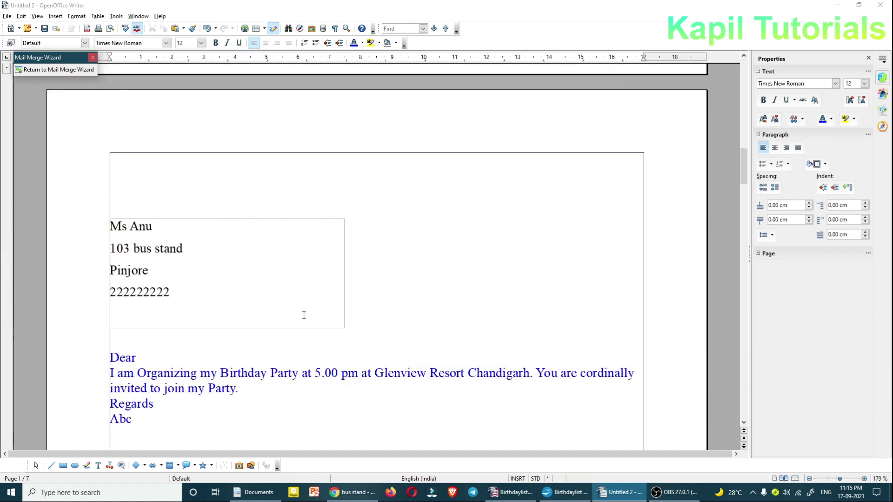
scroll(304, 315, "up", 15)
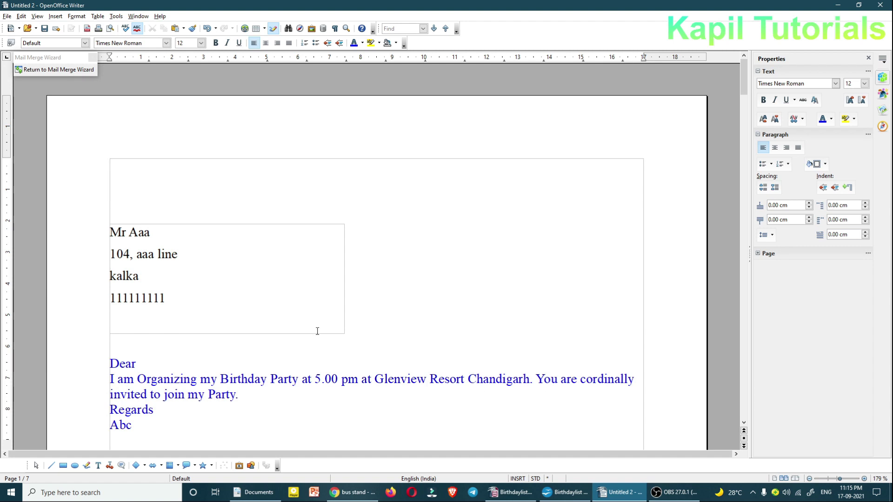
Change the party time in the first recipient's letter to 4.00 pm.
left_click(321, 379)
key("BackSpace")
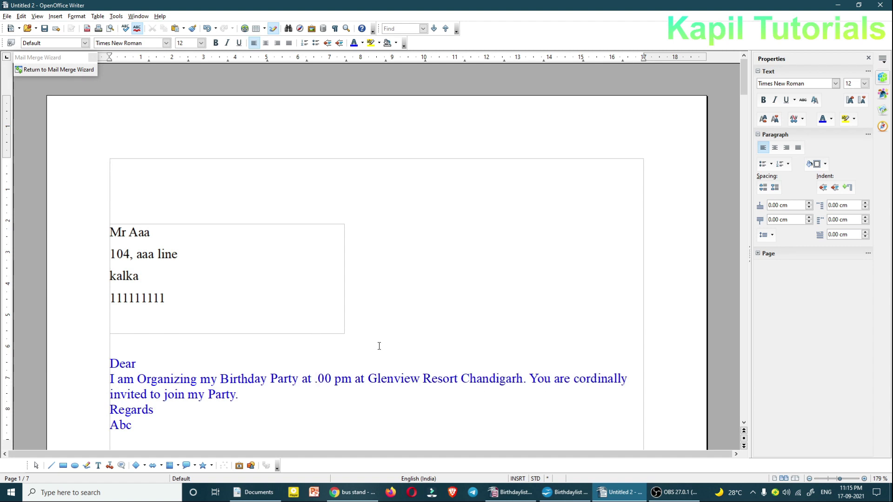
type("4")
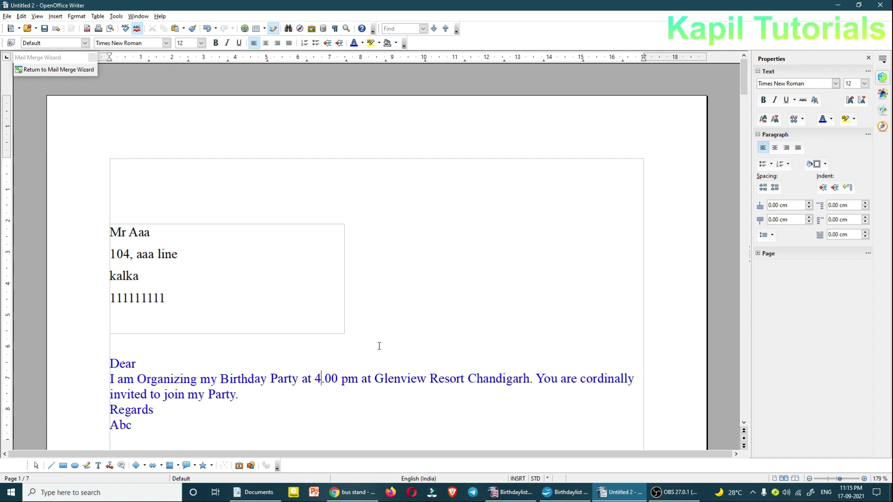
Give the recipient's title and name in the first letter's address block a red font color.
left_click_drag(112, 232, 167, 232)
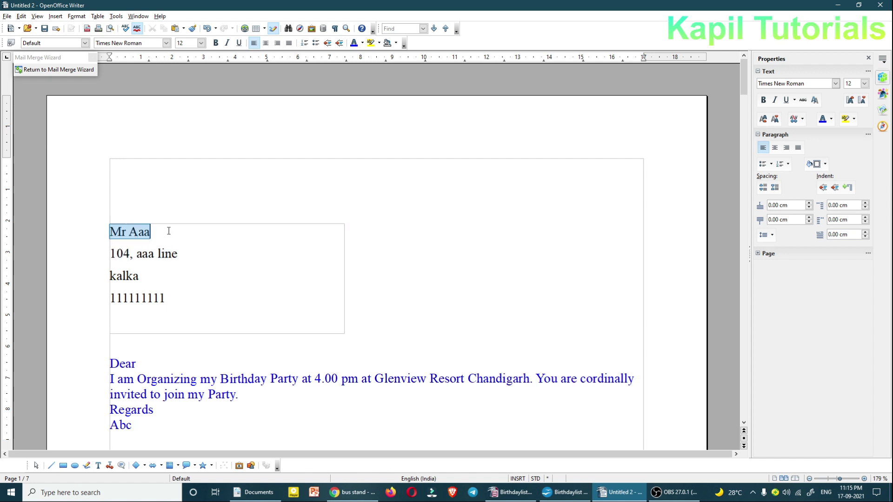
left_click(365, 45)
left_click(369, 97)
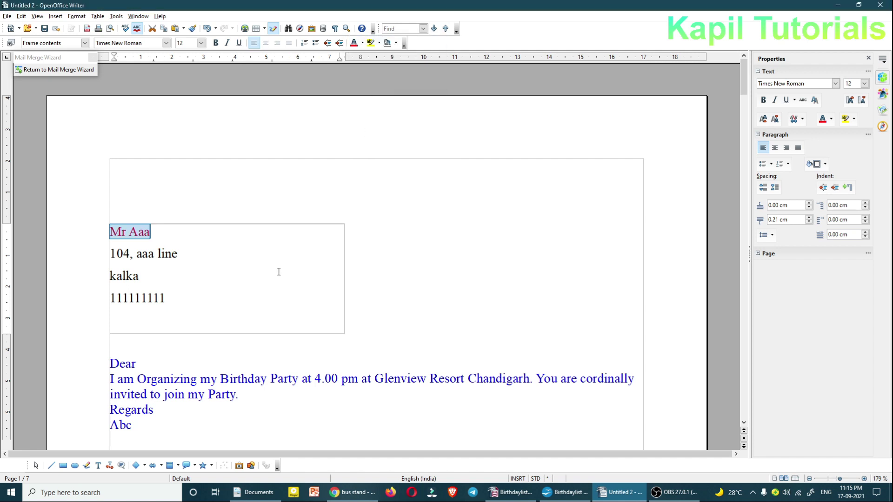
left_click(223, 285)
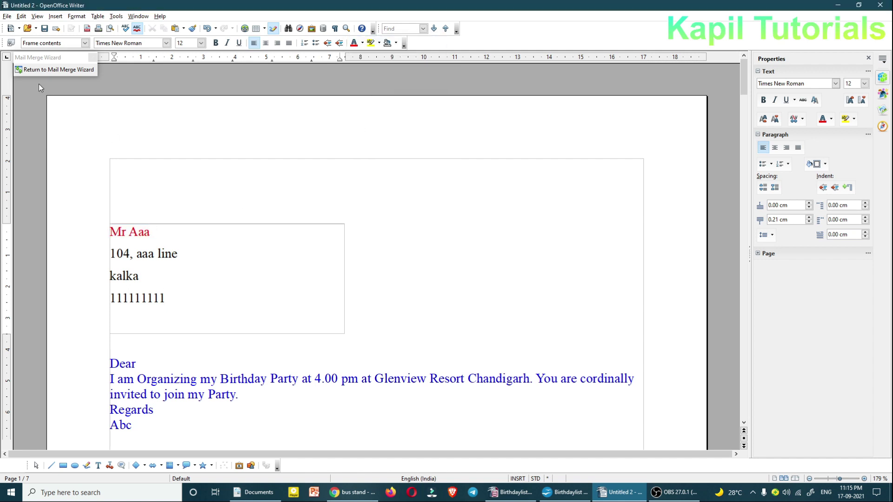
mouse_move(743, 80)
left_mouse_down()
mouse_move(742, 174)
mouse_move(743, 80)
left_mouse_up()
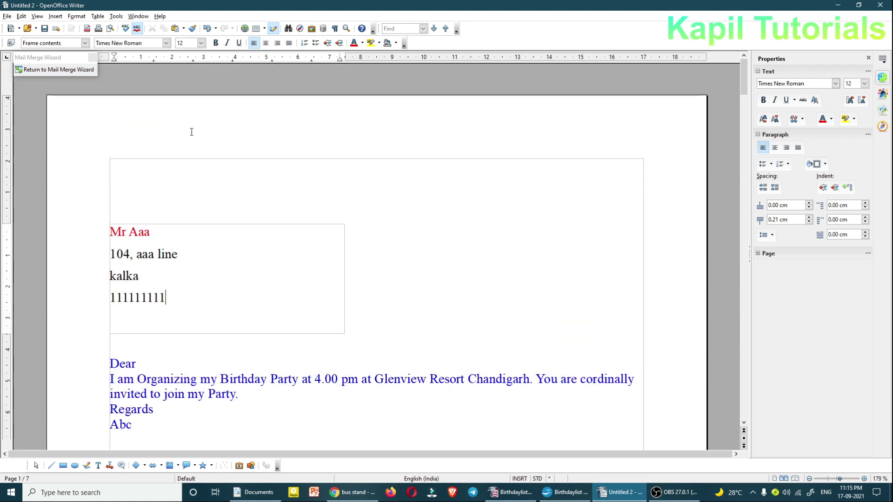
Return to the wizard and continue to the save, print or send stage.
left_click(40, 70)
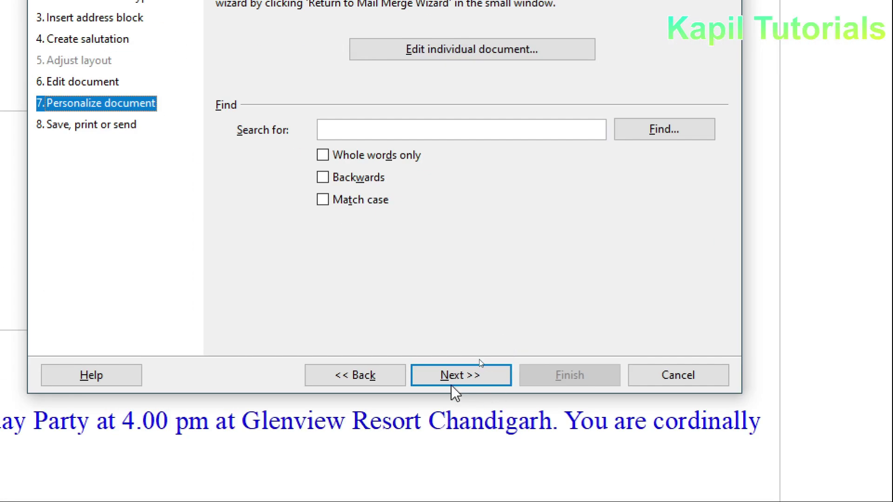
left_click(454, 378)
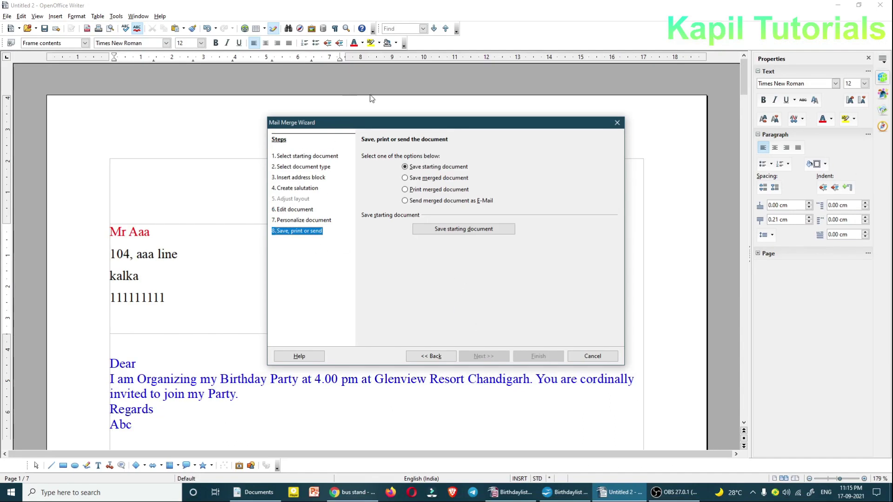
left_click_drag(426, 125, 353, 124)
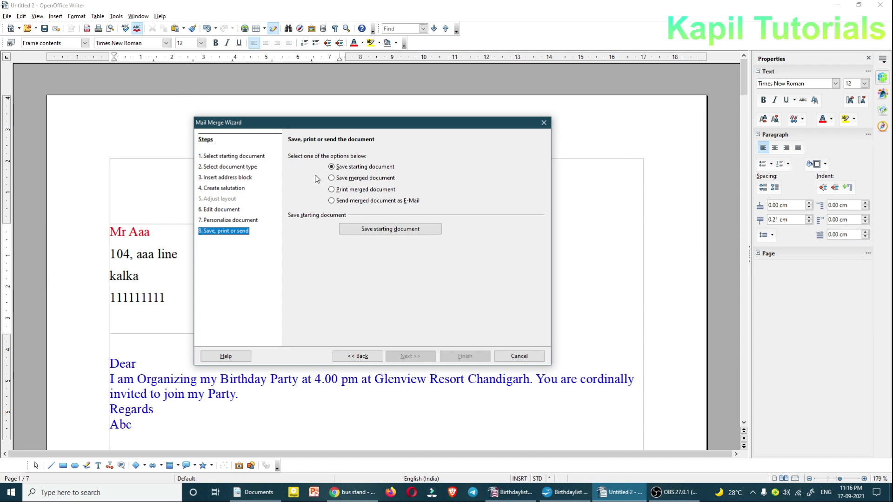
Review the options for saving the merged document as single, individual or a range of documents, printing it, and sending it as e-mail.
left_click(336, 180)
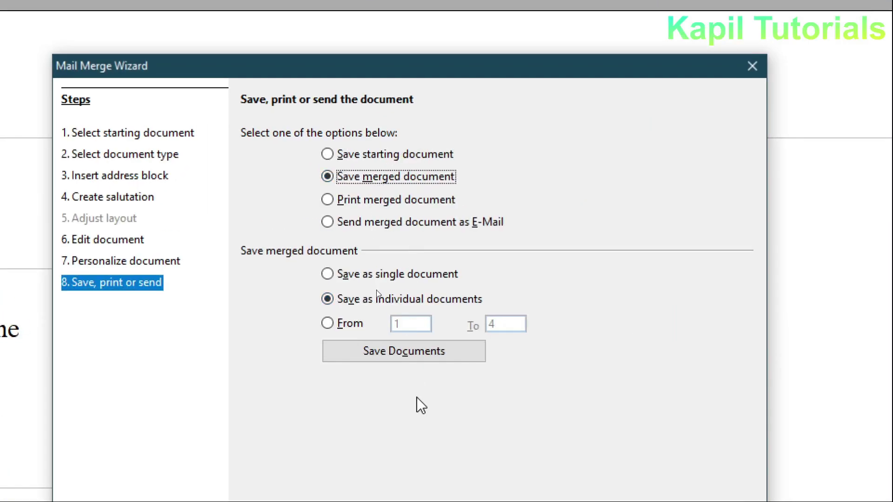
left_click(328, 276)
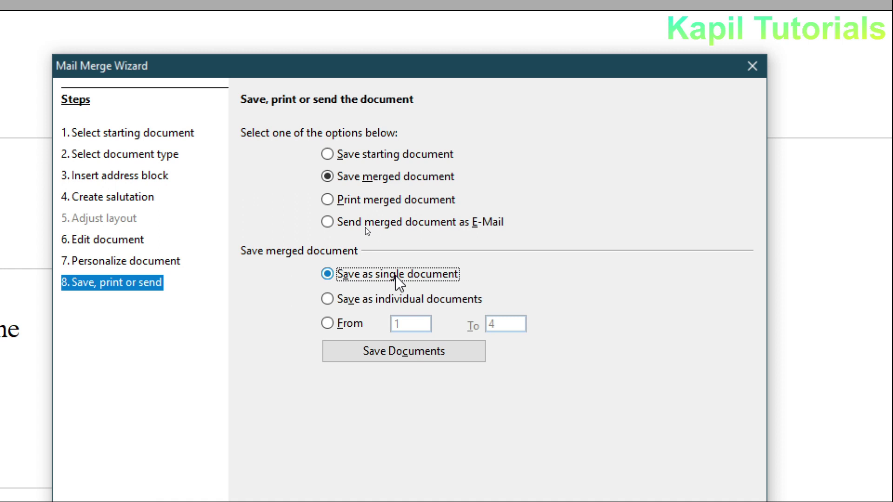
left_click(340, 301)
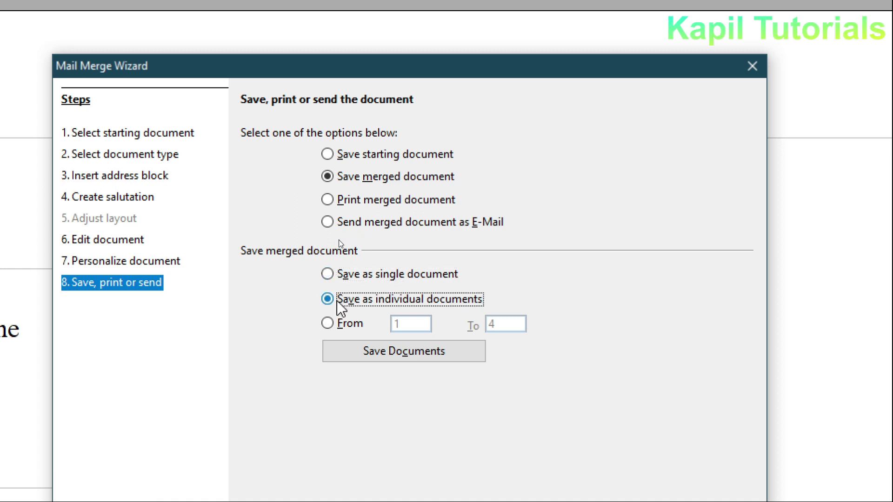
left_click(328, 325)
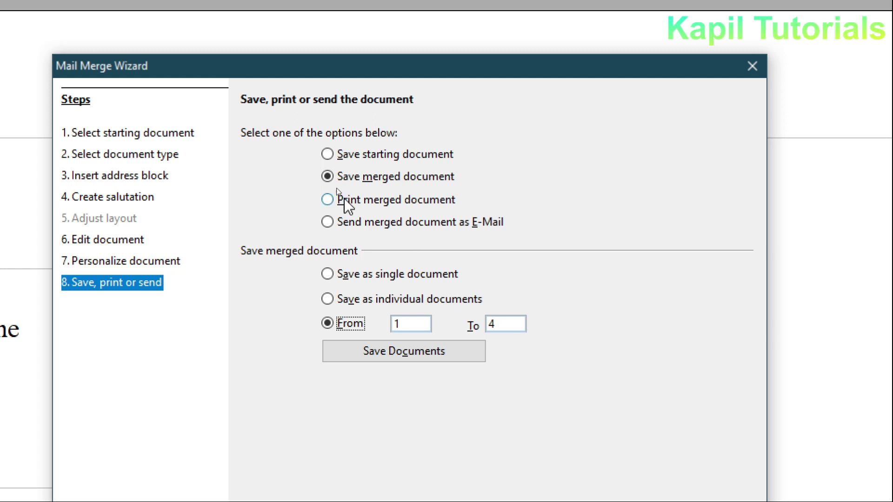
left_click(327, 200)
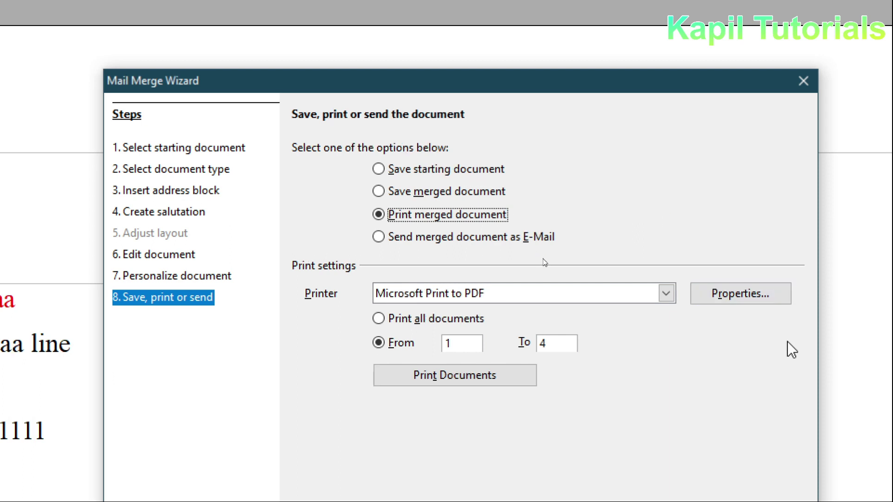
left_click(379, 238)
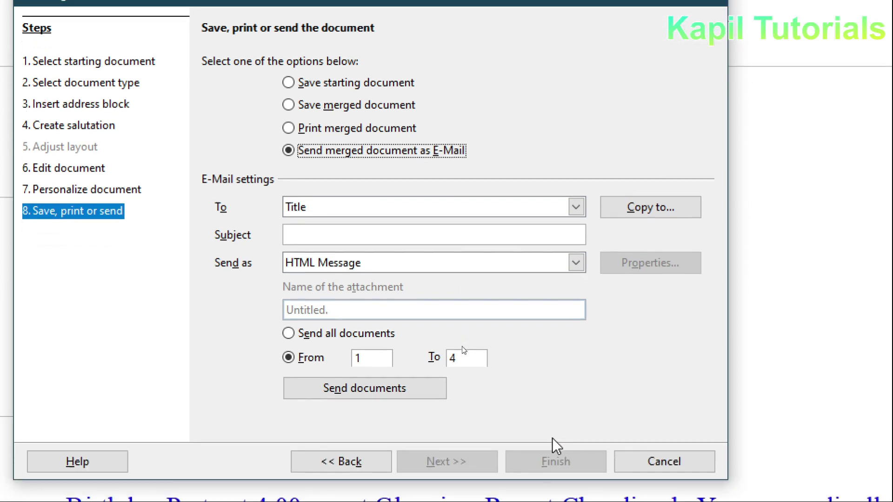
Save the starting document on the Desktop as Birthday Party in ODF Text Document format and finish the wizard.
left_click(289, 77)
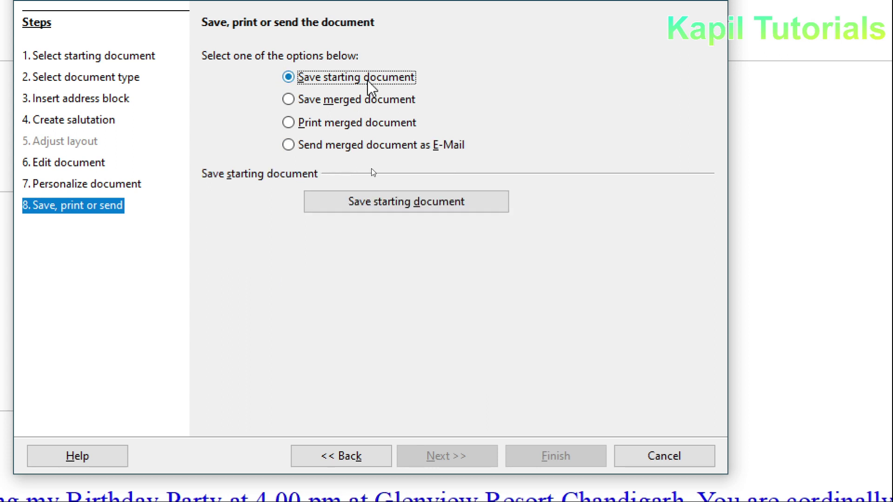
left_click(400, 203)
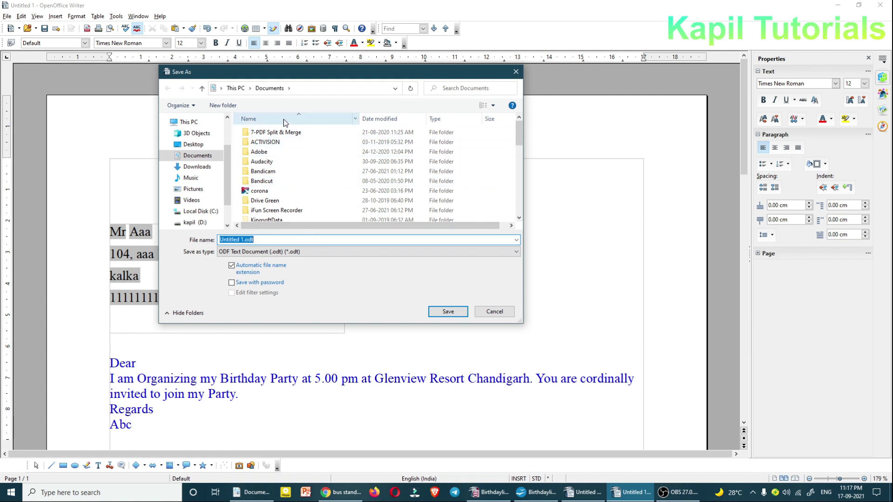
left_click_drag(229, 179, 230, 155)
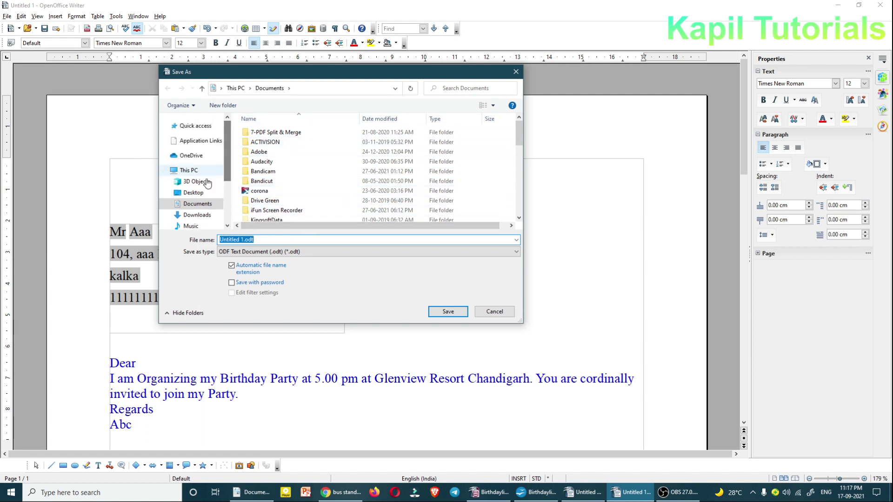
left_click(193, 192)
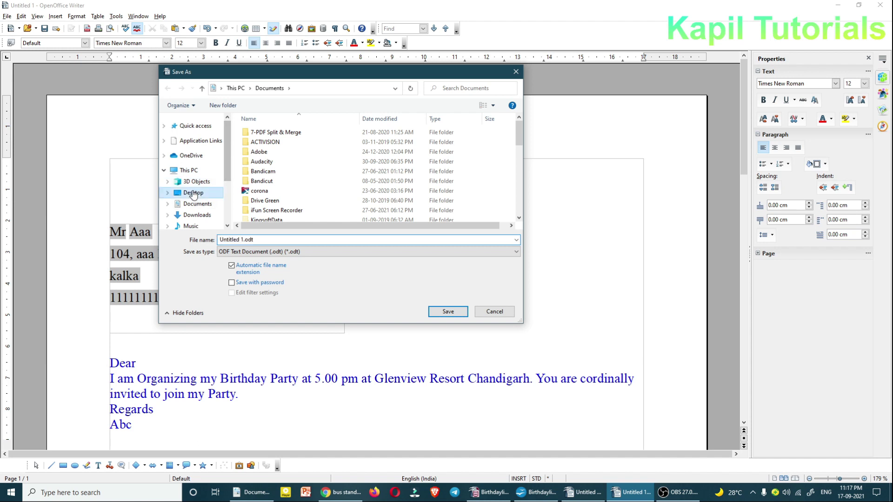
left_click(262, 239)
left_click(242, 239)
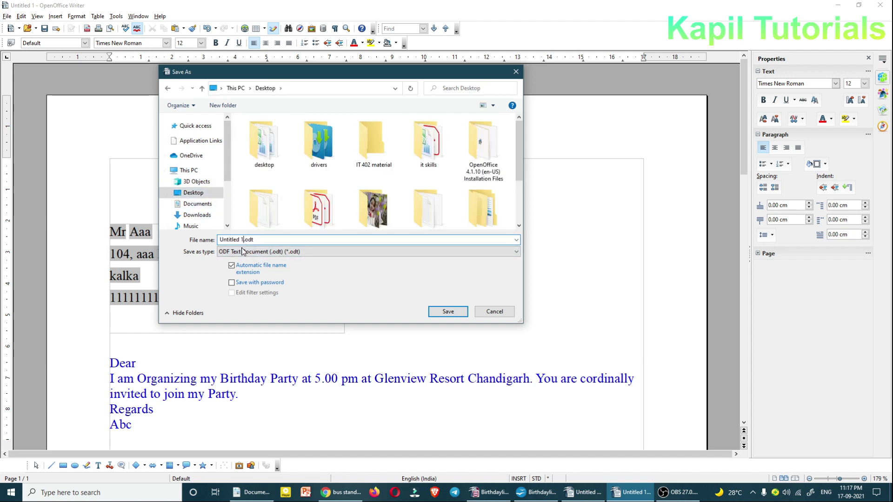
left_click_drag(243, 239, 212, 242)
type("Birthday")
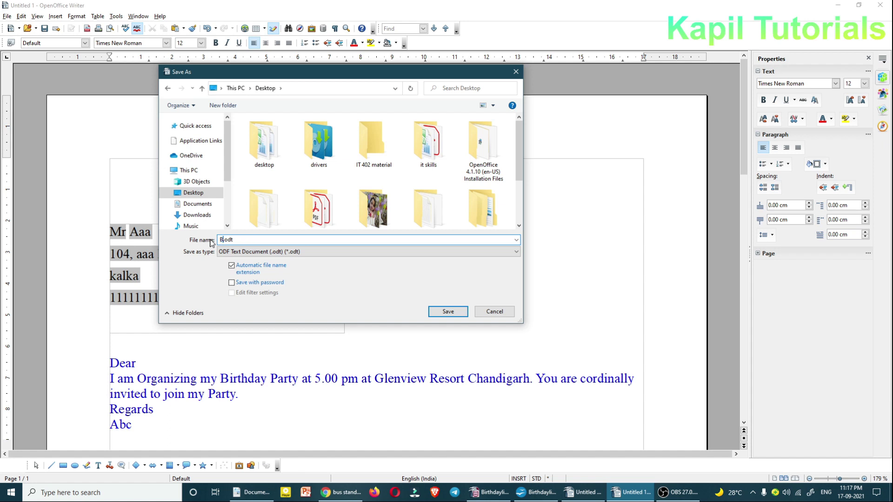
type(" Party")
left_click(453, 311)
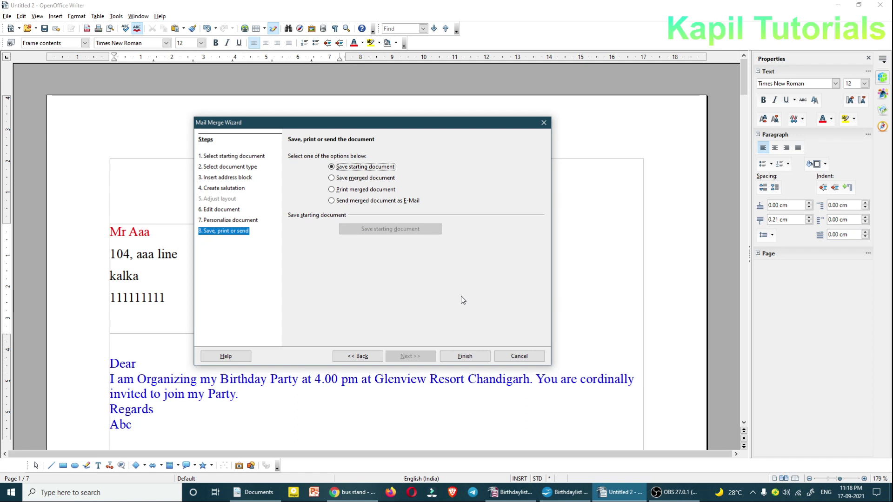
left_click(465, 356)
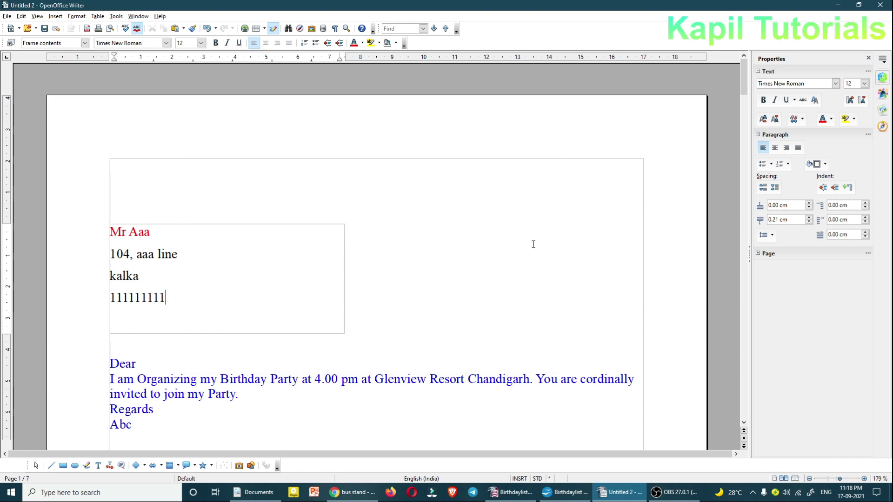
Compare the party time and name color in the first merged letter with the next recipient's letter.
left_click_drag(745, 86, 744, 93)
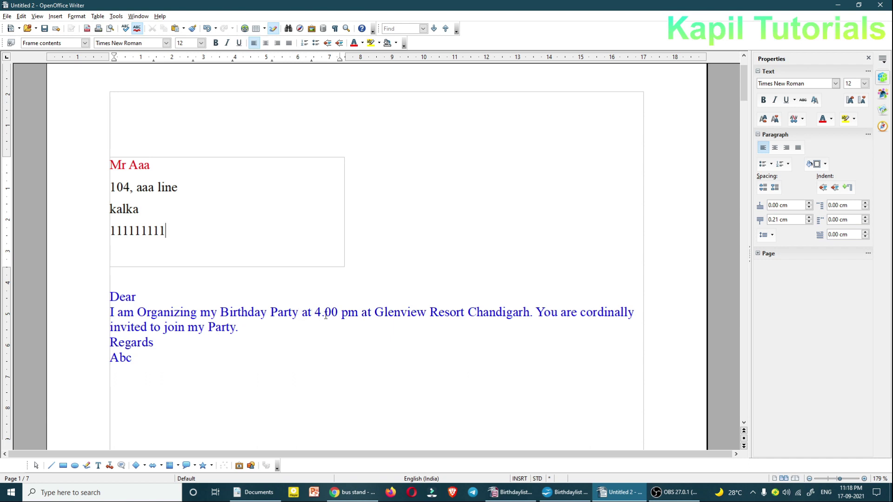
left_click_drag(743, 91, 743, 188)
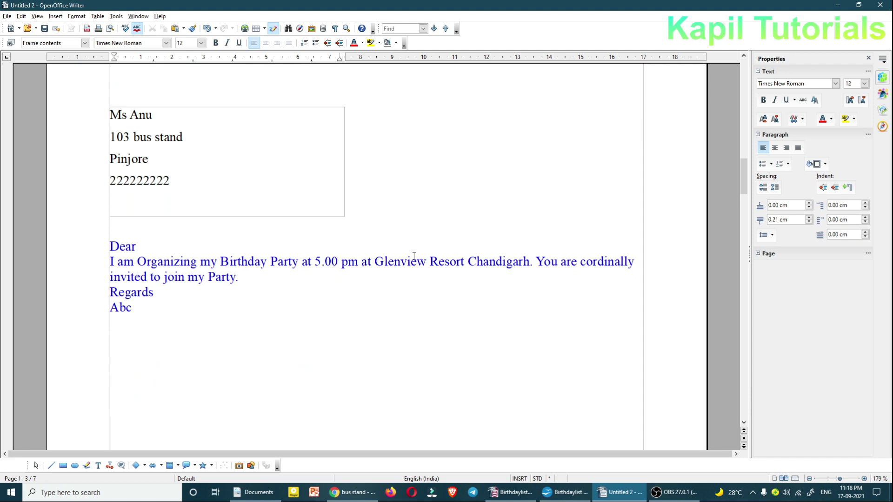
left_click_drag(743, 184, 741, 80)
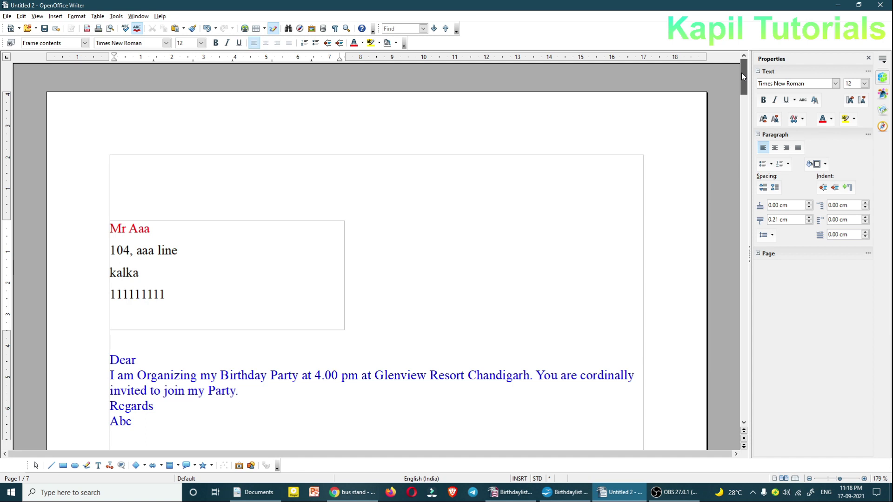
left_click_drag(741, 73, 742, 95)
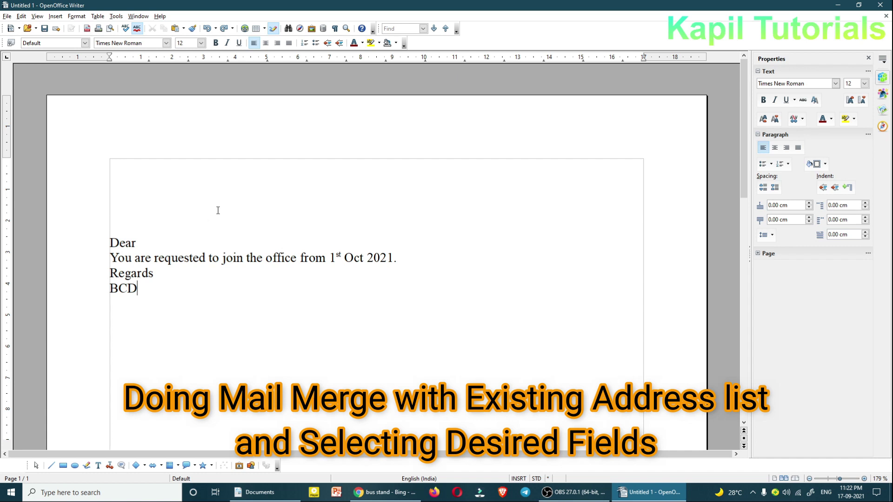
Start the Mail Merge Wizard with the current document, keep Letter as the document type and continue to the address block stage.
left_click(116, 17)
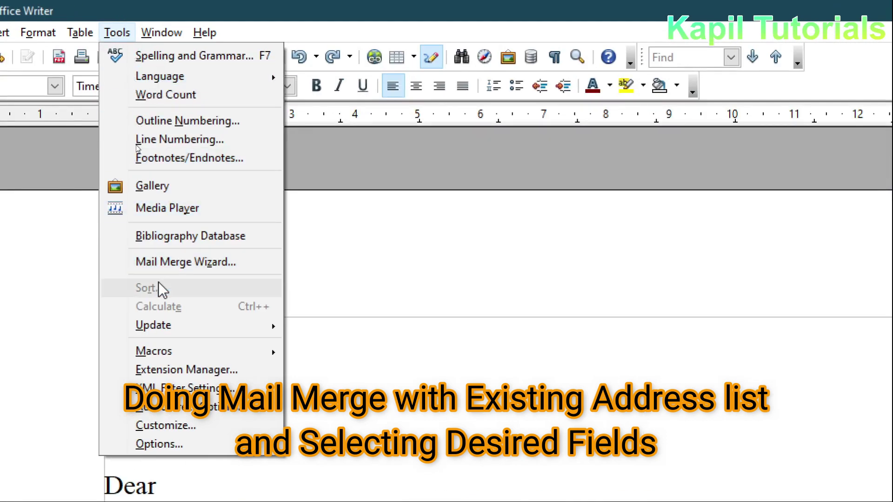
left_click(160, 263)
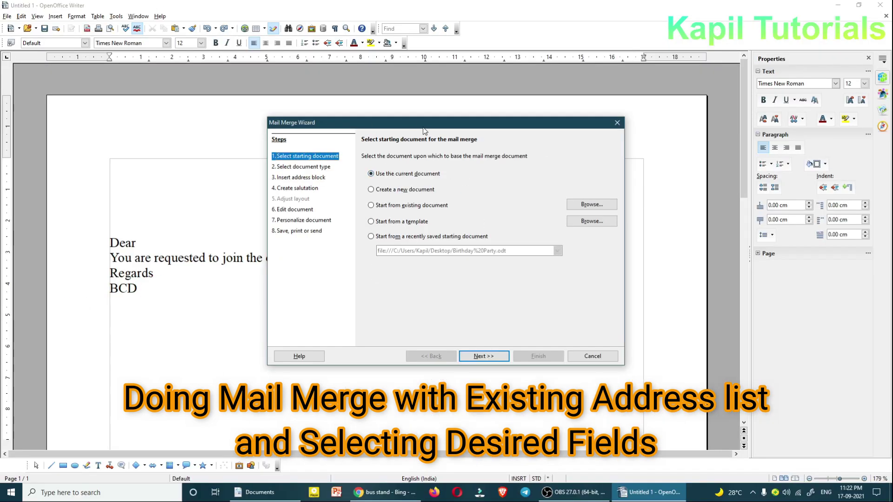
left_click_drag(424, 129, 345, 132)
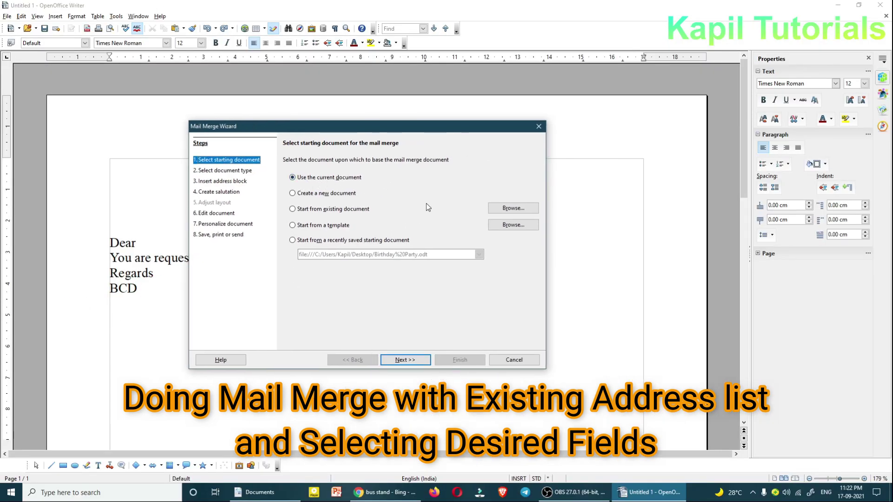
left_click(411, 360)
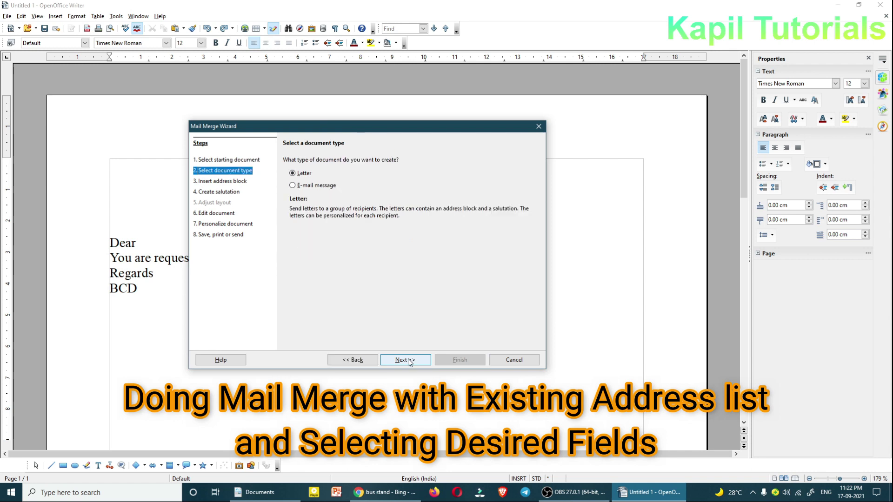
left_click(409, 361)
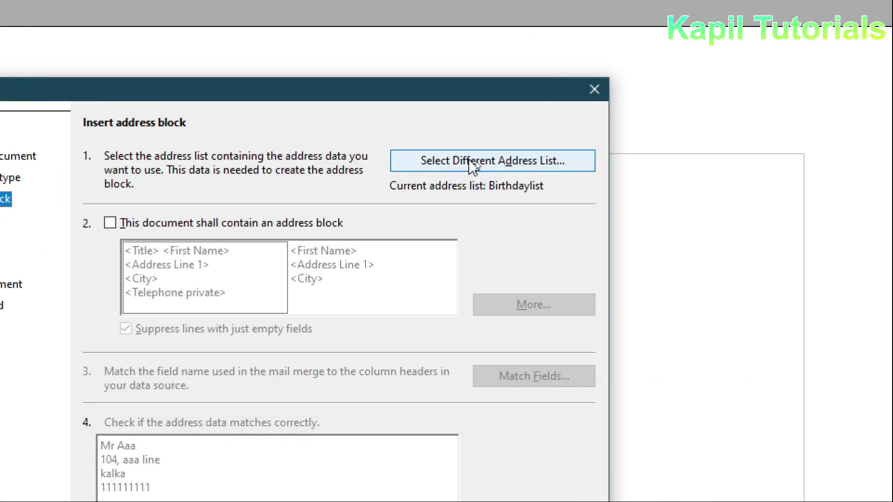
Review the entries of the Birthdaylist address list and confirm it as the recipient list.
left_click(476, 161)
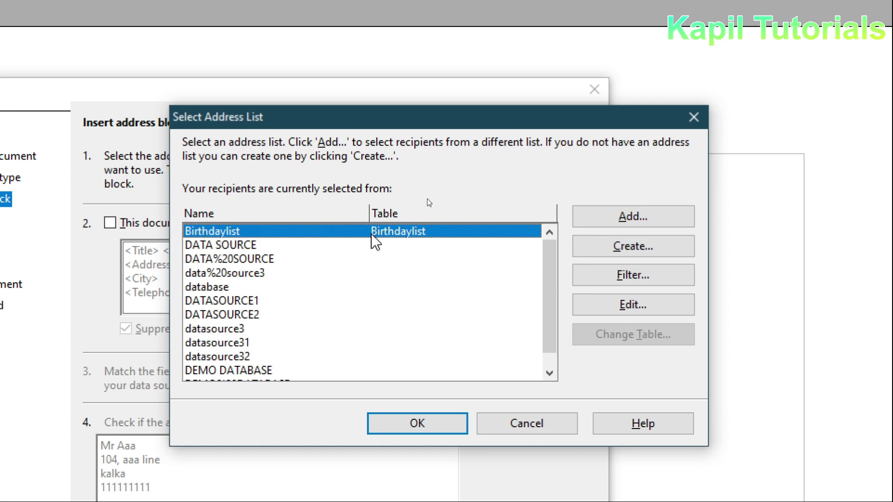
left_click(632, 305)
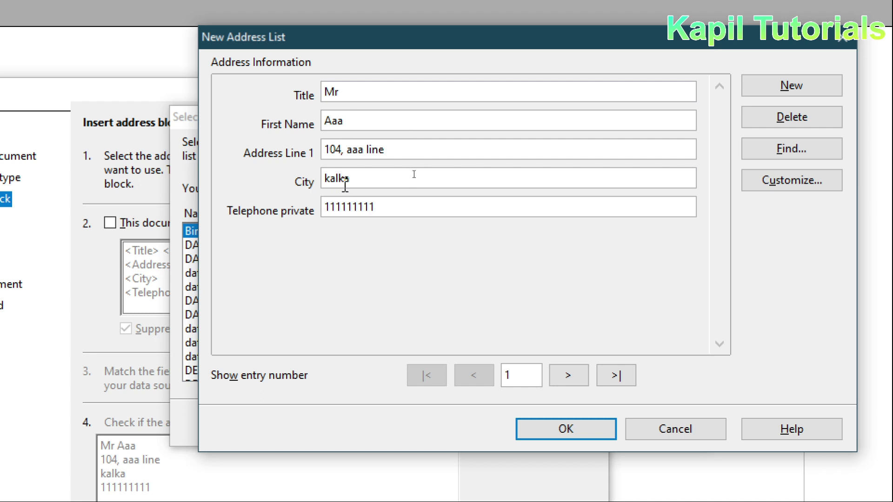
left_click(571, 430)
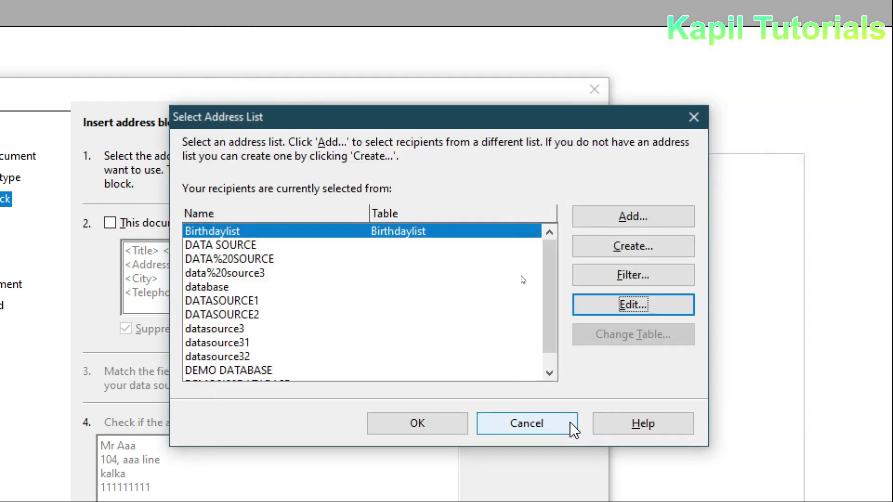
left_click(431, 434)
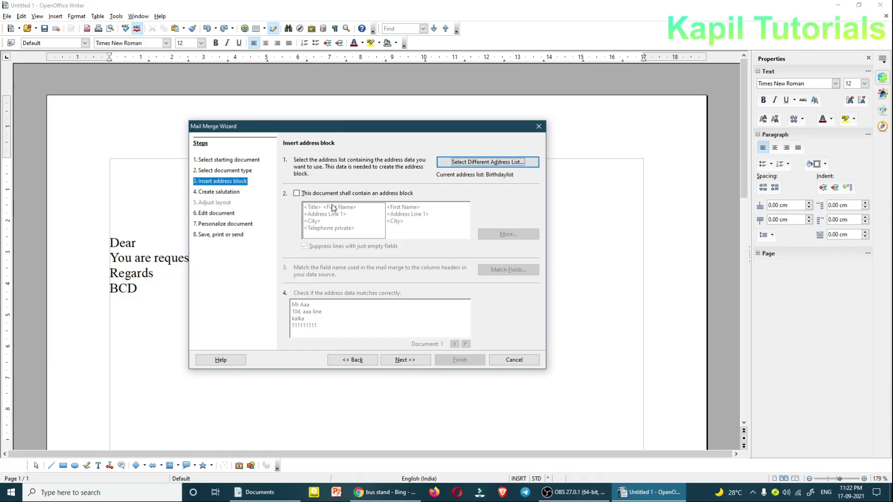
Enable the address block and create a new one with Title and First Name on one line, separated by a space.
left_click(297, 193)
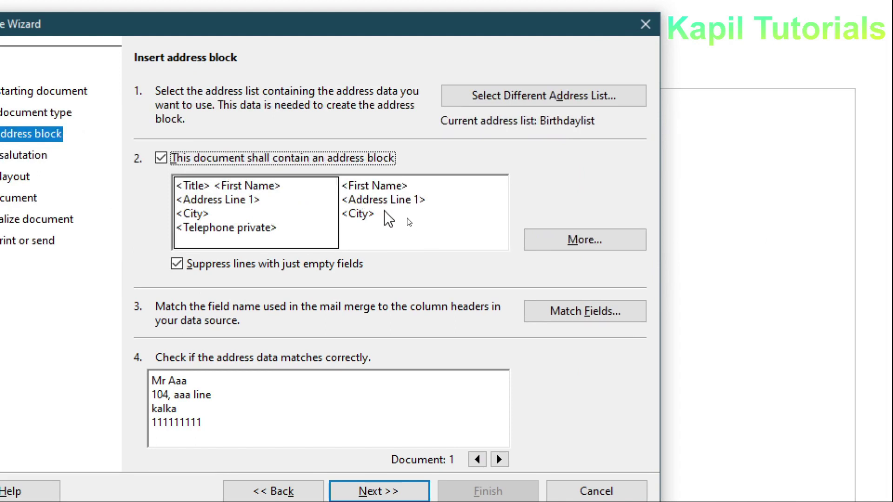
left_click(411, 218)
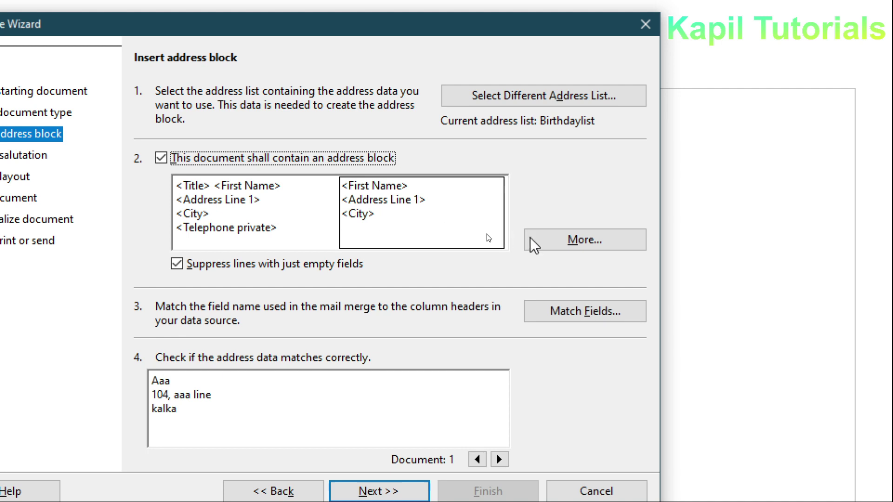
left_click(560, 242)
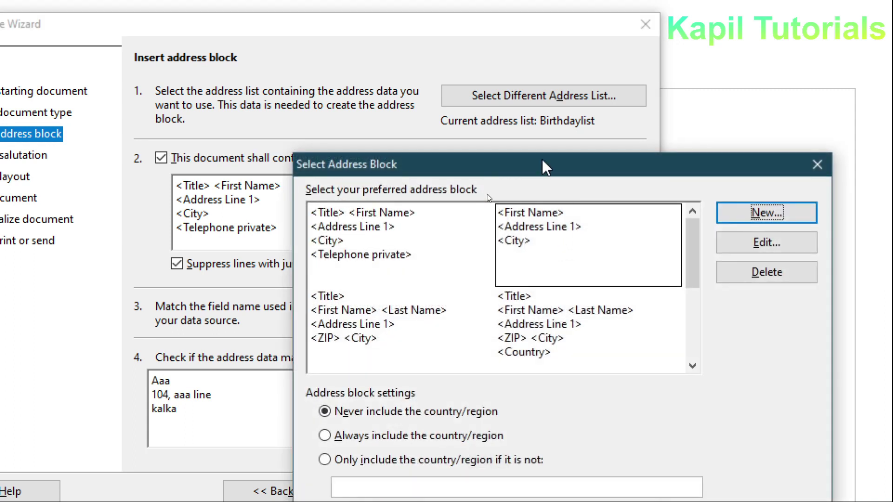
left_click(606, 155)
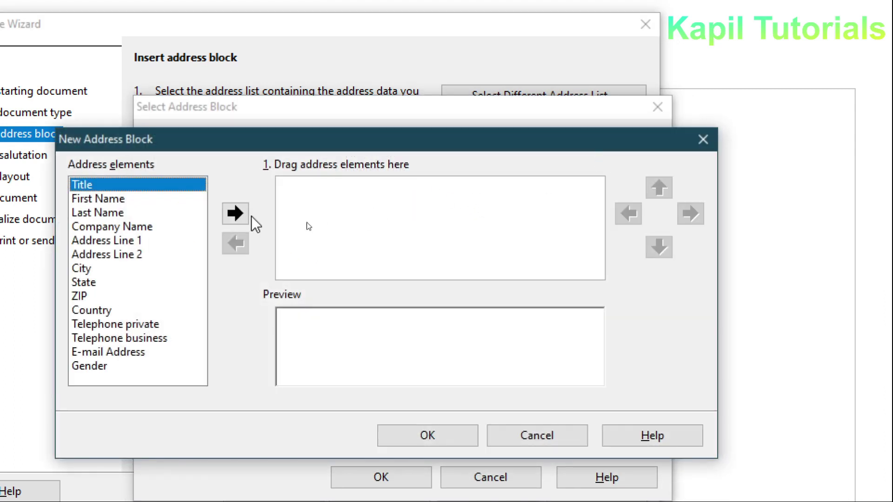
left_click(267, 213)
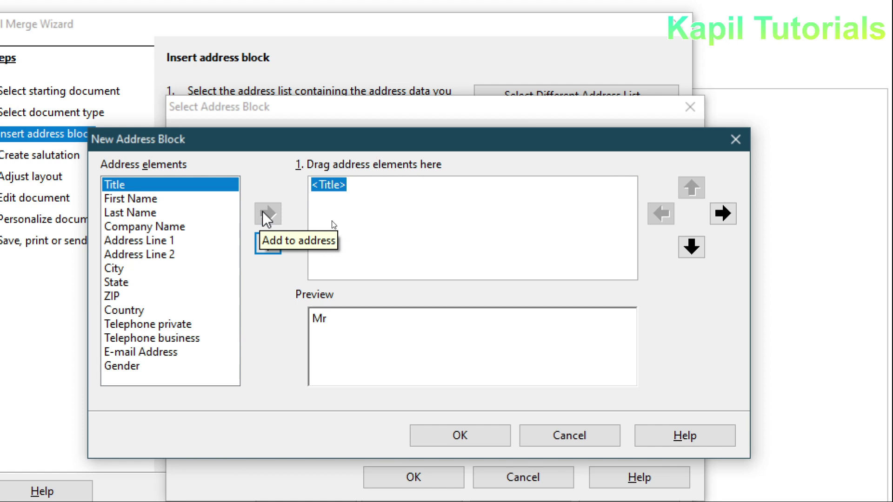
left_click(133, 200)
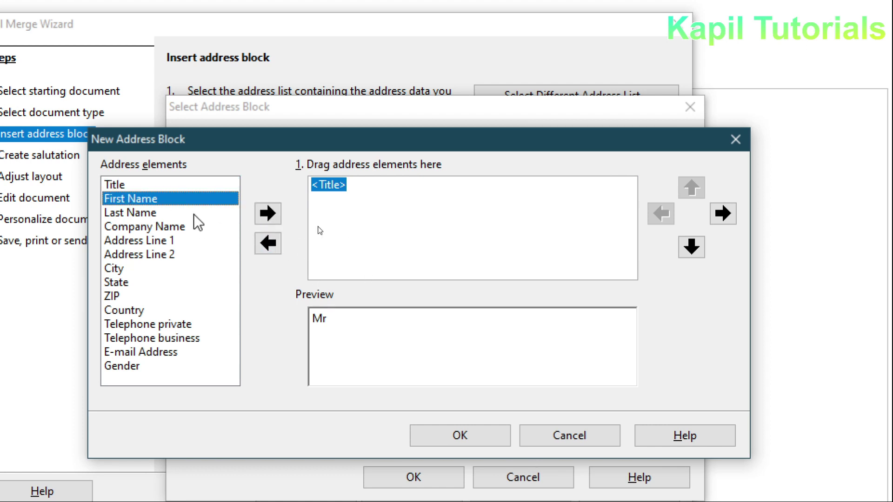
left_click(269, 217)
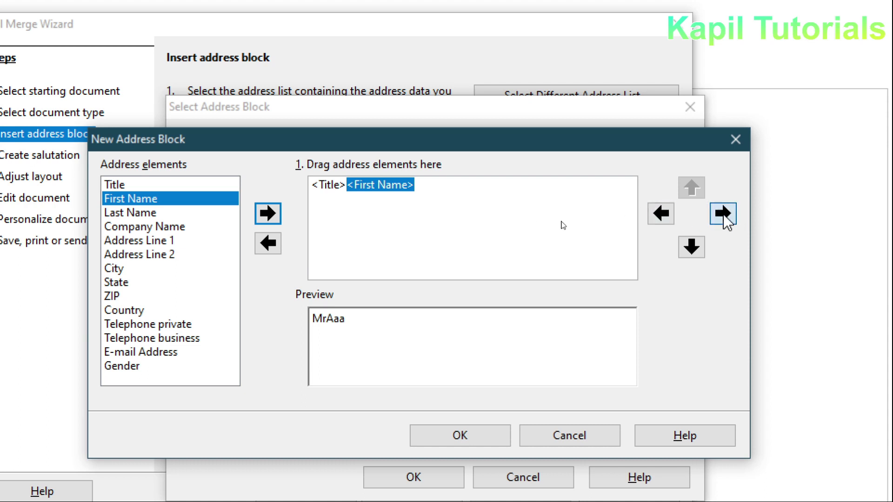
left_click(723, 216)
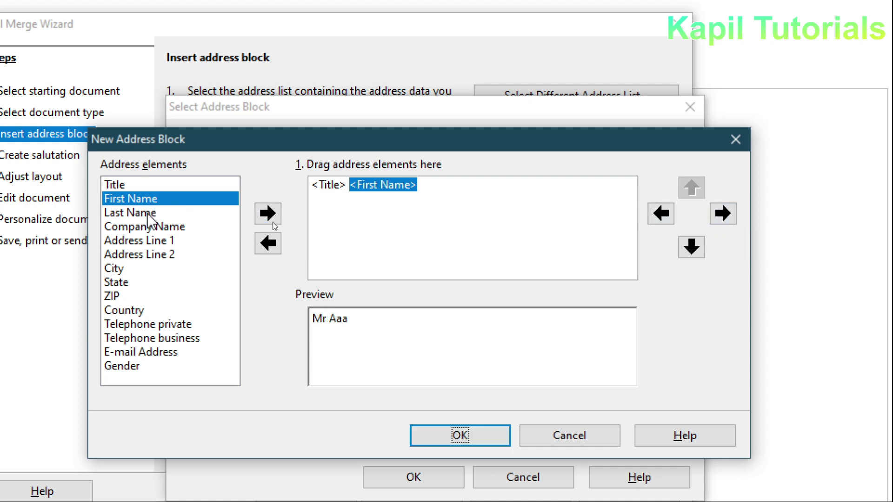
Add City on a second line of the new address block and apply the block to the letter.
left_click(131, 267)
left_click(269, 213)
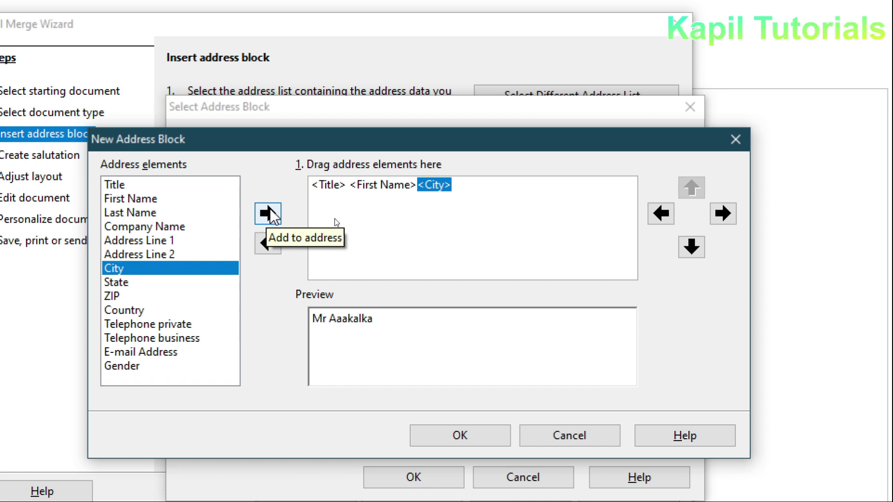
left_click(723, 214)
left_click(692, 251)
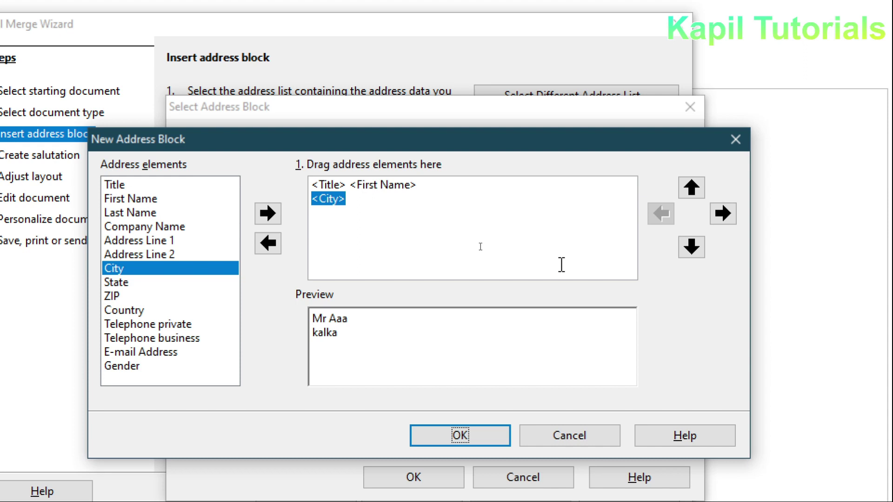
left_click(465, 436)
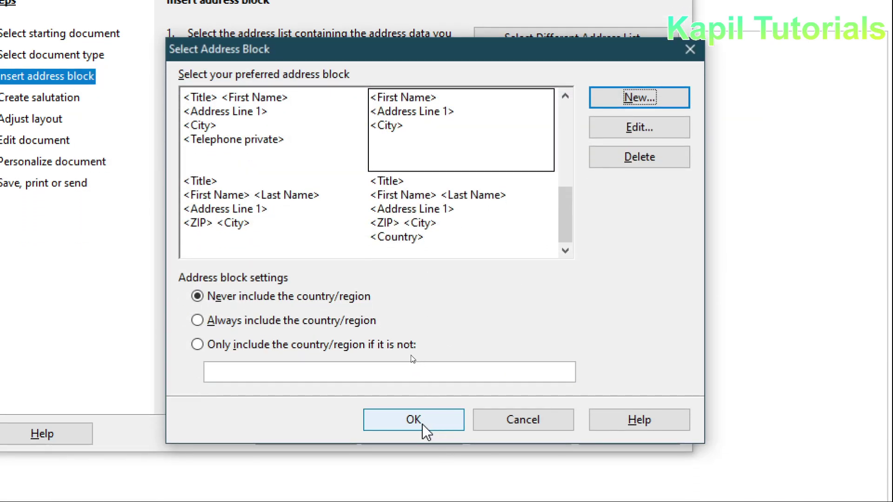
left_click(421, 423)
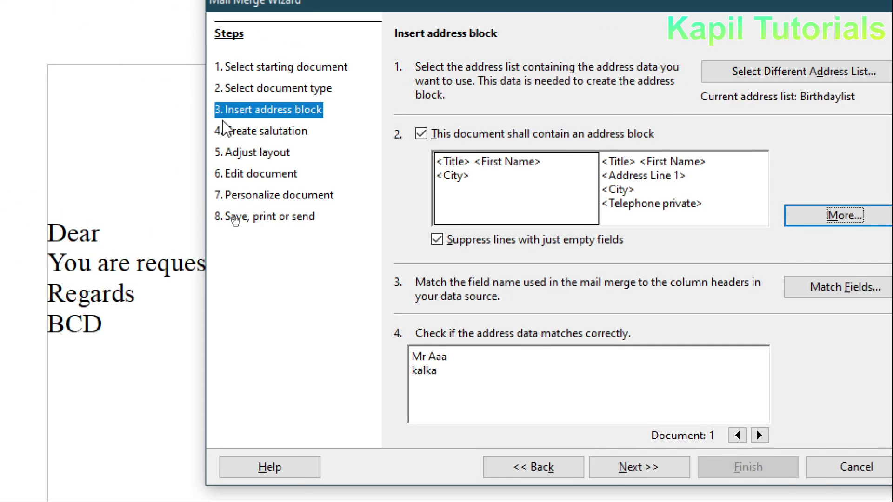
Continue past the salutation stage without including a salutation, to the layout stage.
left_click(642, 469)
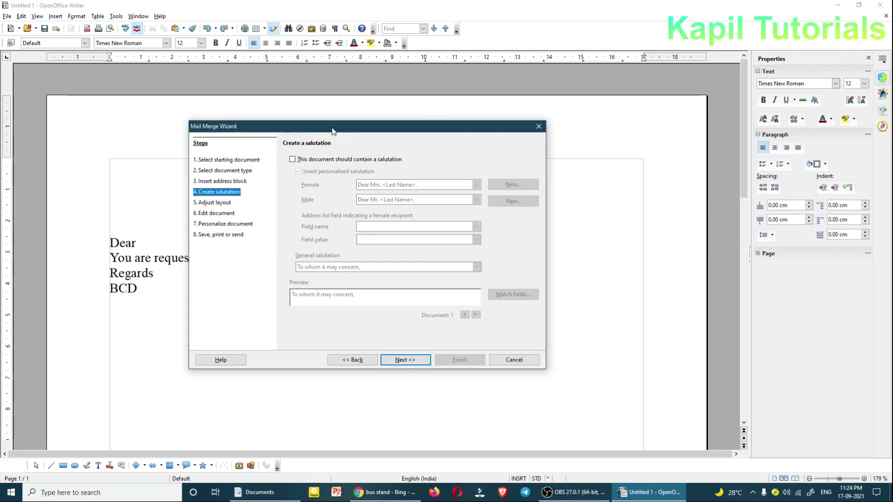
left_click_drag(332, 132, 294, 133)
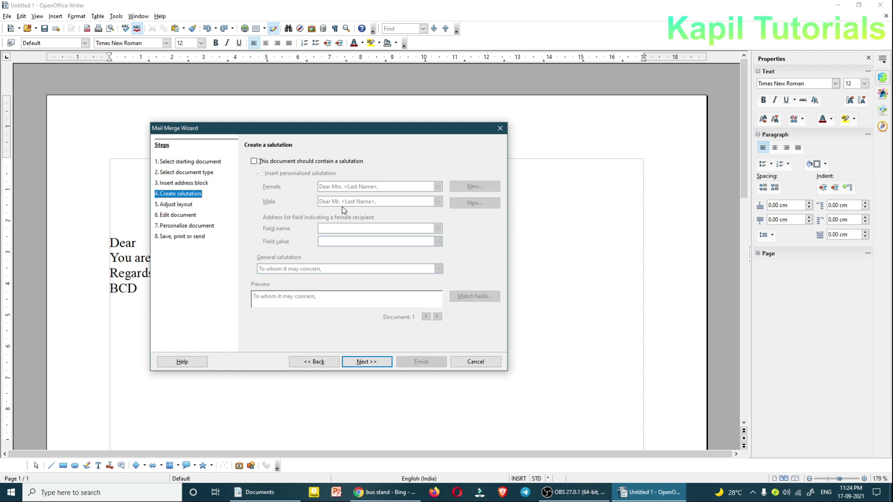
left_click(367, 362)
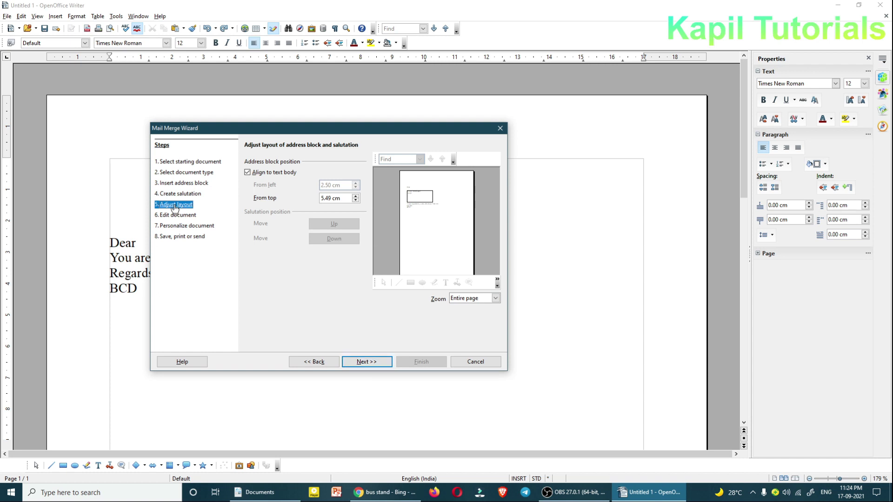
Set the address block's distance from the top to 4.29 cm and continue to the document editing stage.
left_click_drag(342, 134, 439, 167)
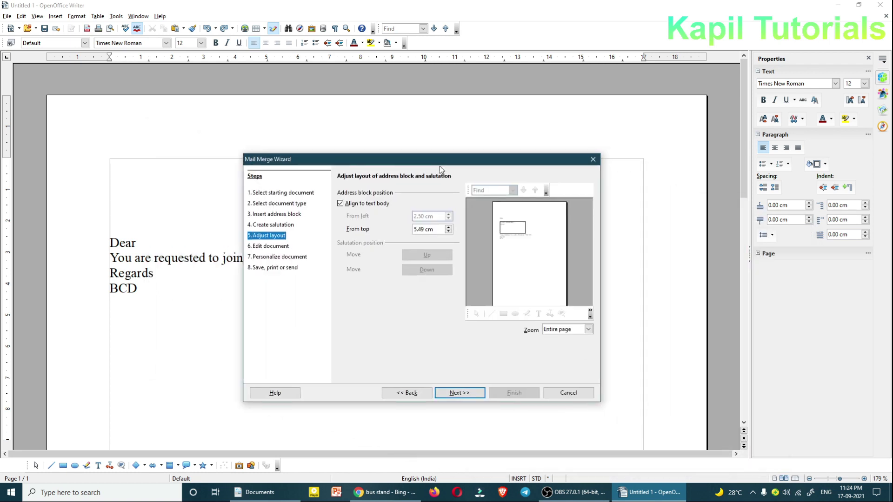
left_click(450, 233)
left_click(449, 232)
left_click(449, 233)
left_click(450, 232)
left_click(449, 232)
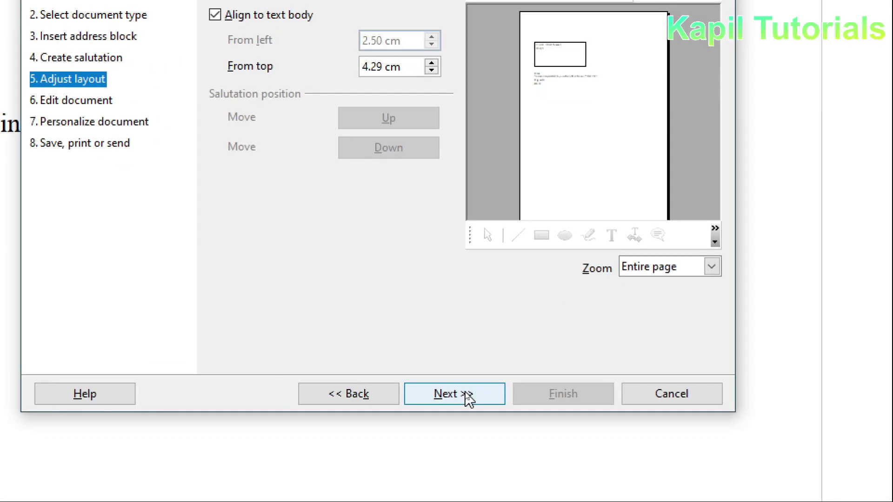
left_click(467, 395)
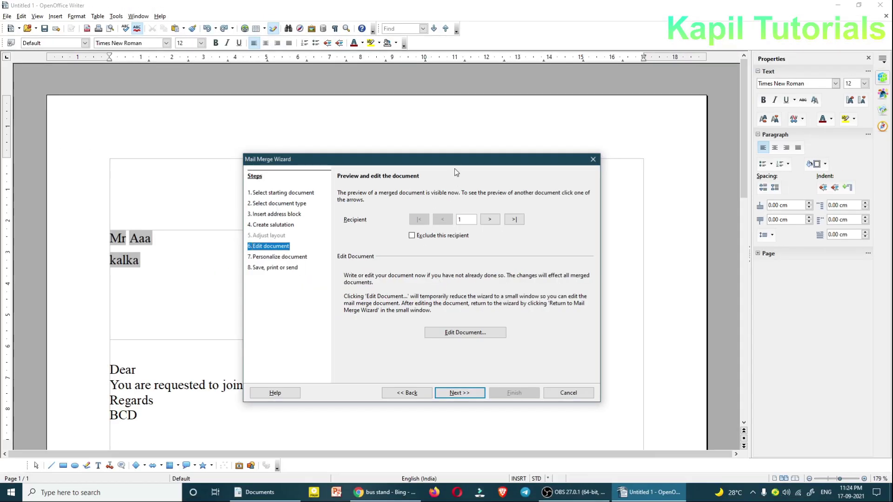
Open the letter for editing from the wizard and shorten the address frame to about 2 cm high.
left_click_drag(451, 162, 427, 157)
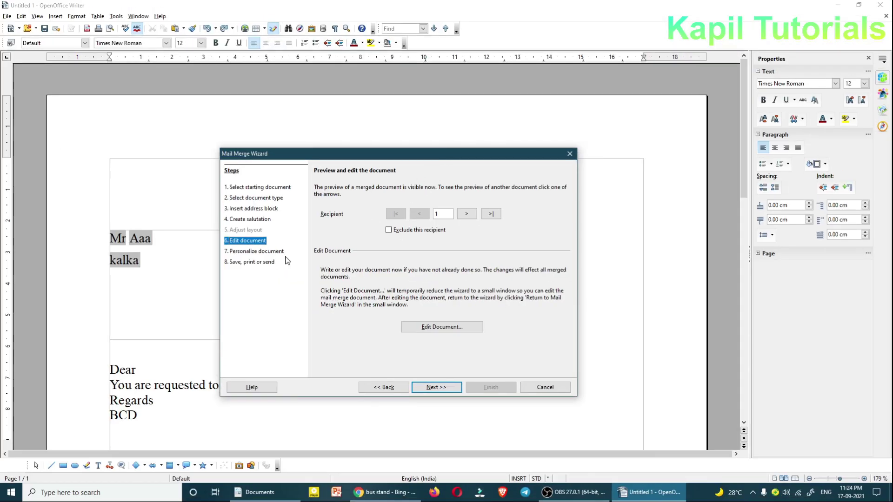
left_click(445, 327)
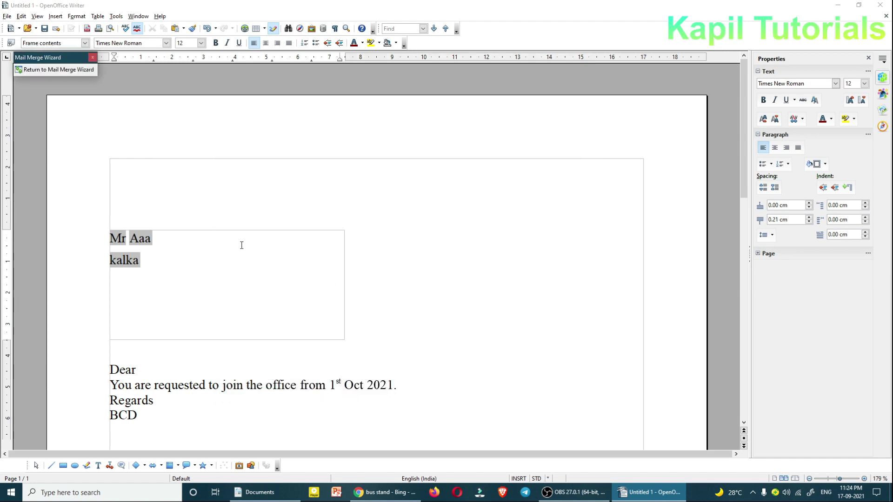
left_click(210, 340)
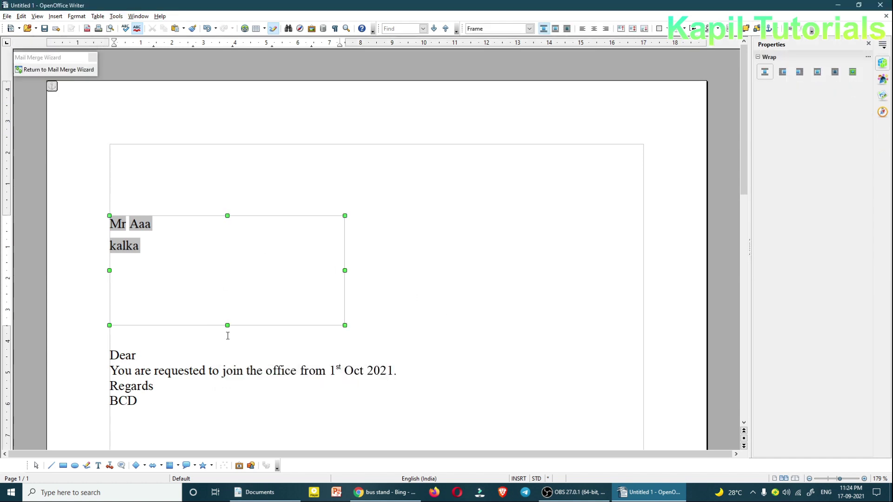
left_click_drag(228, 325, 228, 278)
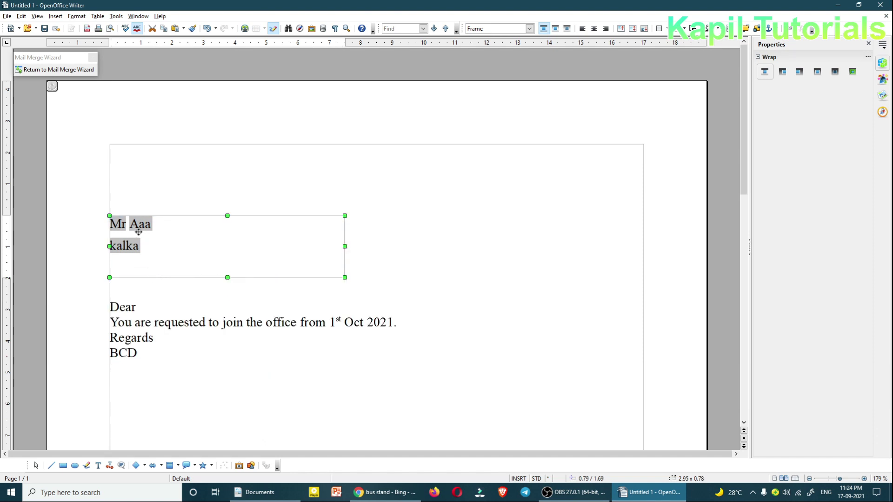
Show the Birthdaylist records in the data sources view and place the cursor after "Dear" in the letter.
left_click(139, 307)
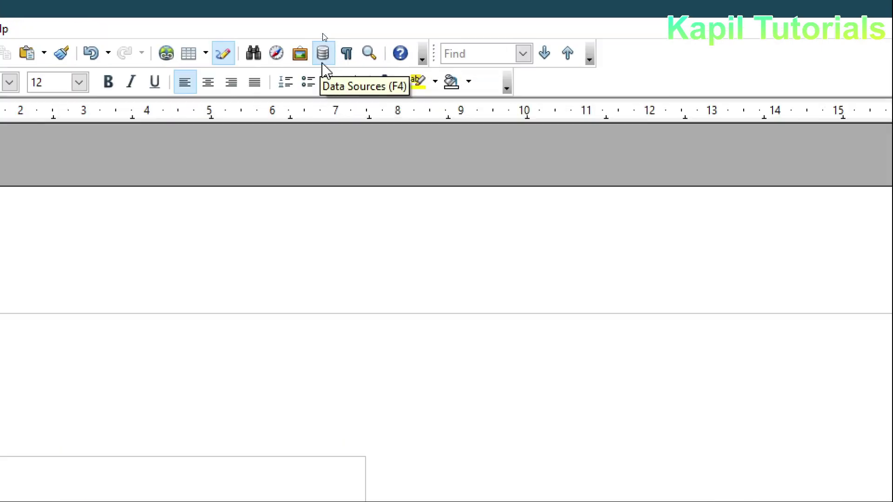
left_click(324, 29)
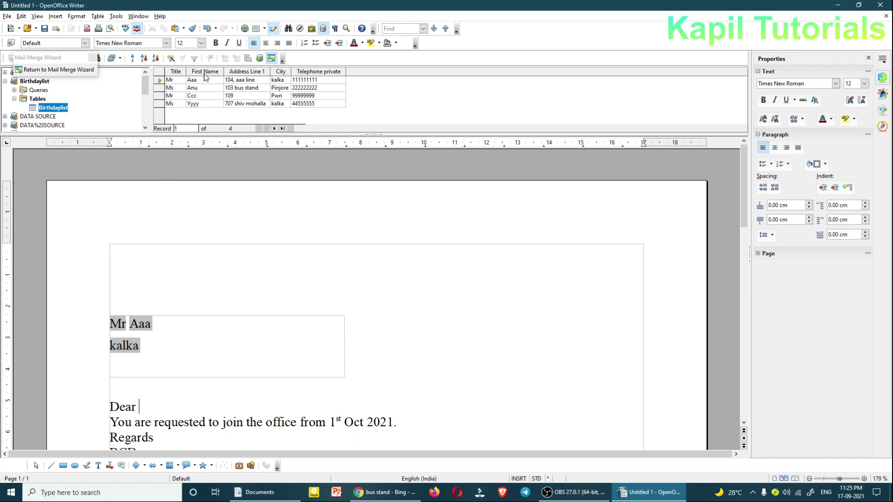
scroll(332, 227, "down", 2)
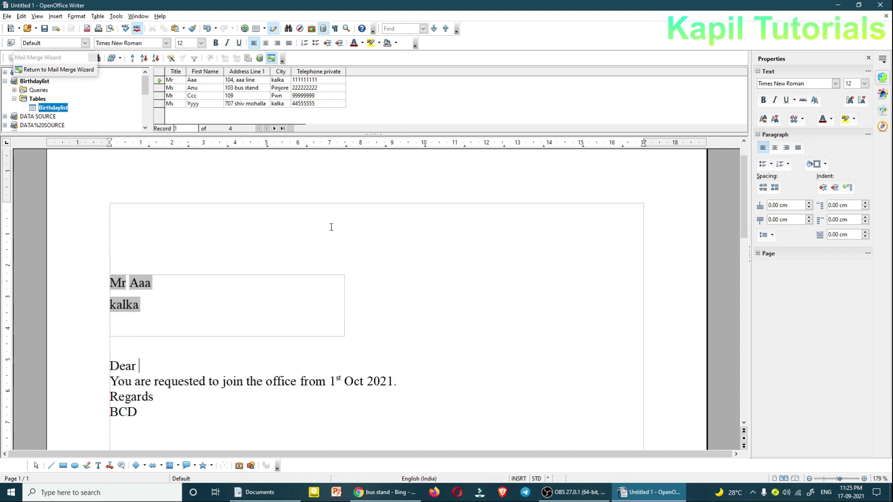
left_click(124, 305)
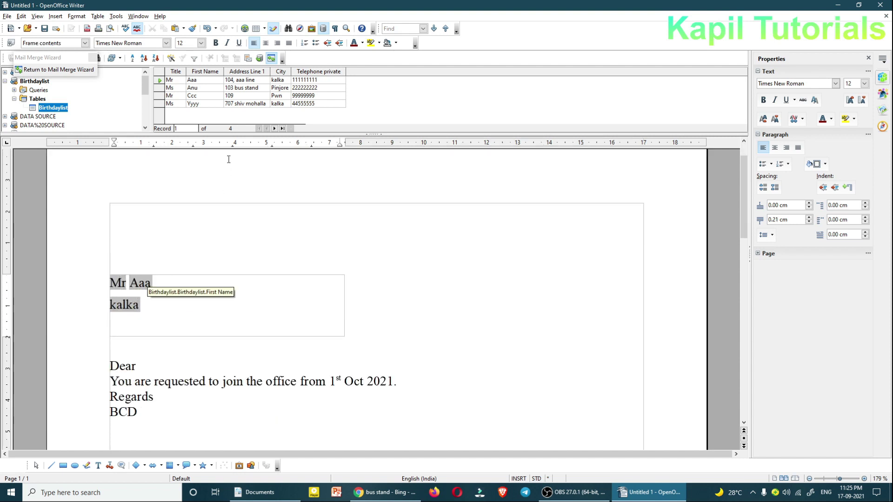
left_click(144, 367)
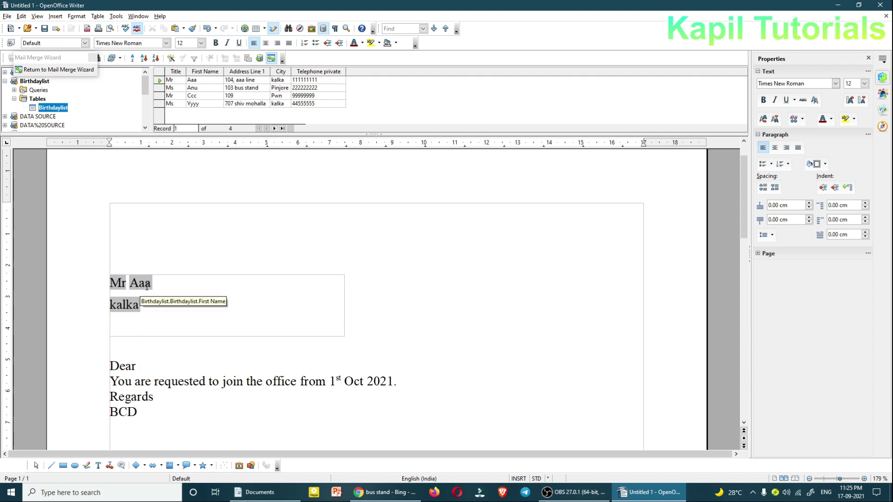
Insert the Title and First Name fields from the Birthdaylist table after "Dear" and hide the data sources view.
left_click(174, 73)
left_click_drag(174, 73, 148, 367)
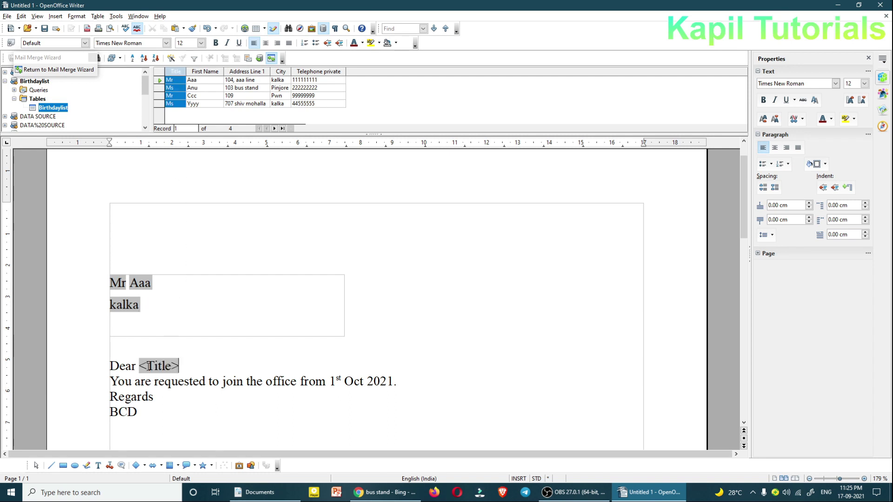
left_click(203, 74)
left_click_drag(204, 74, 192, 411)
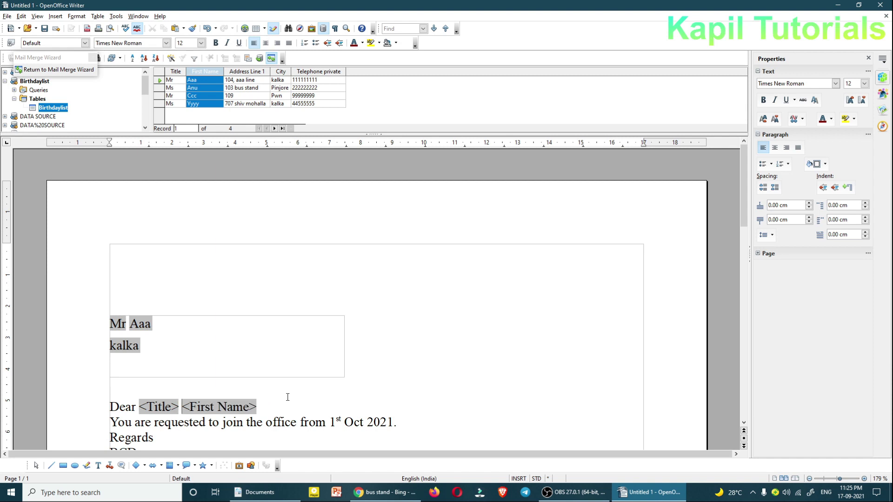
scroll(406, 320, "down", 4)
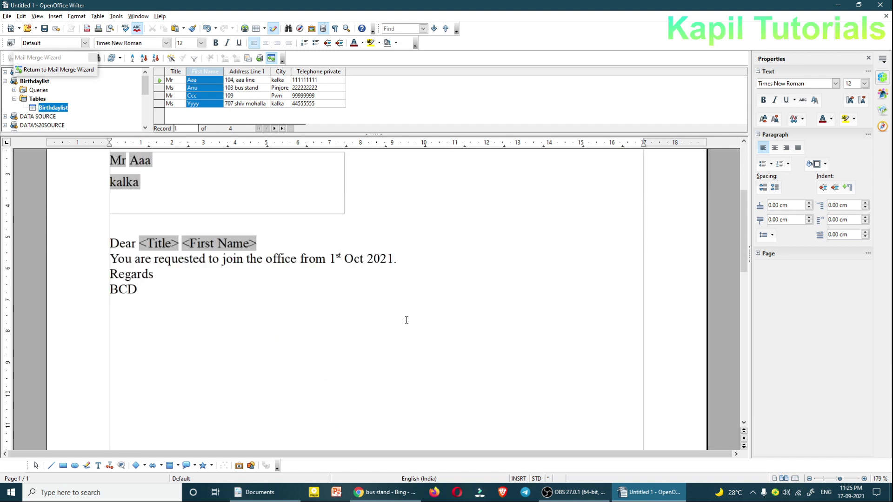
scroll(407, 320, "up", 2)
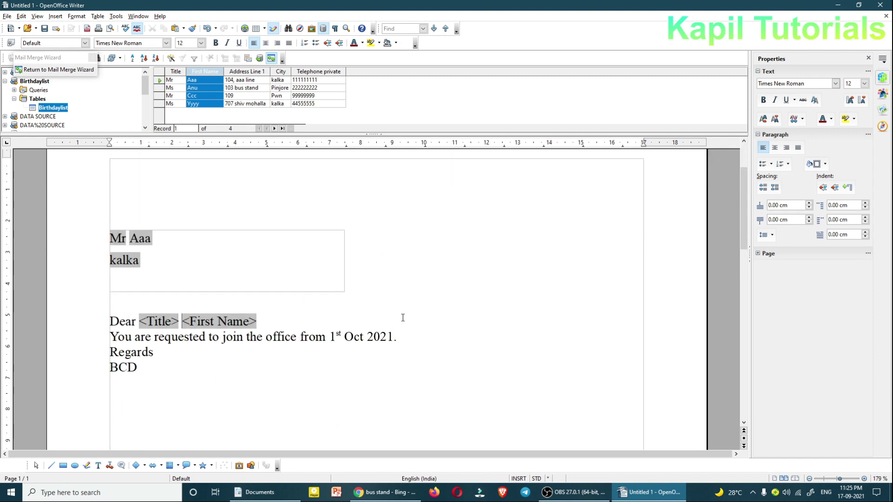
left_click(323, 30)
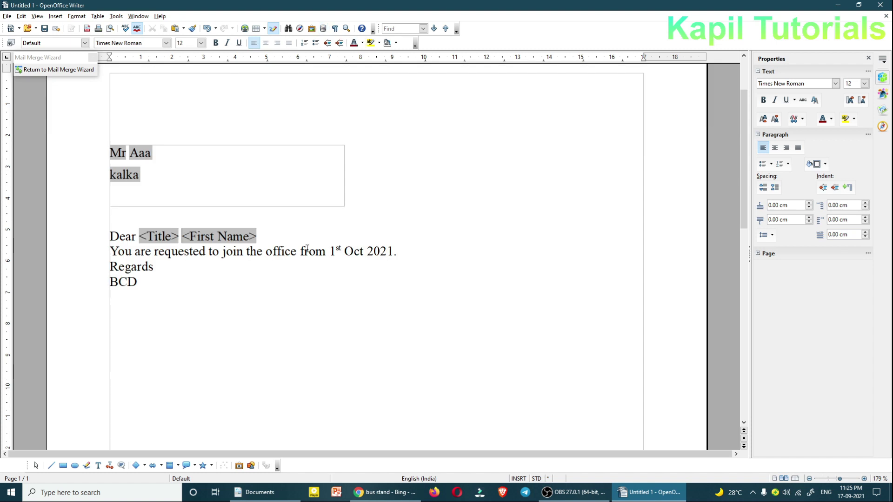
Return to the Mail Merge Wizard and continue past the personalize stage to the save, print or send stage.
left_click(55, 70)
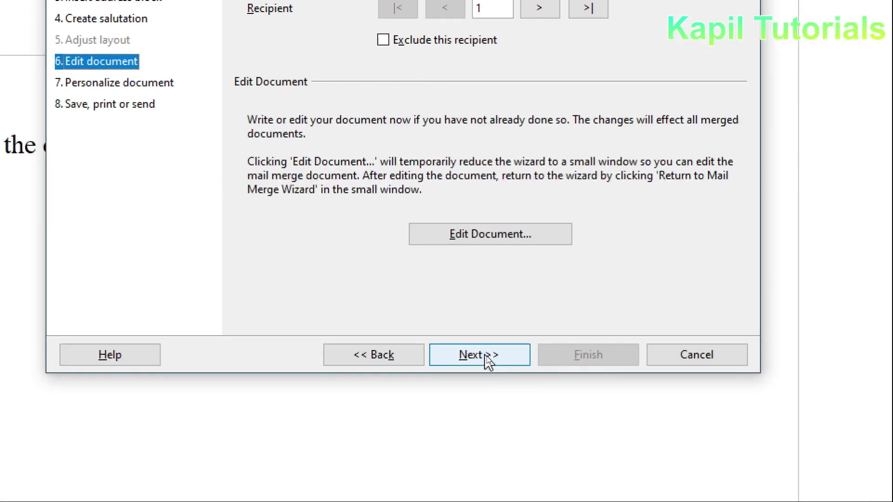
left_click(490, 359)
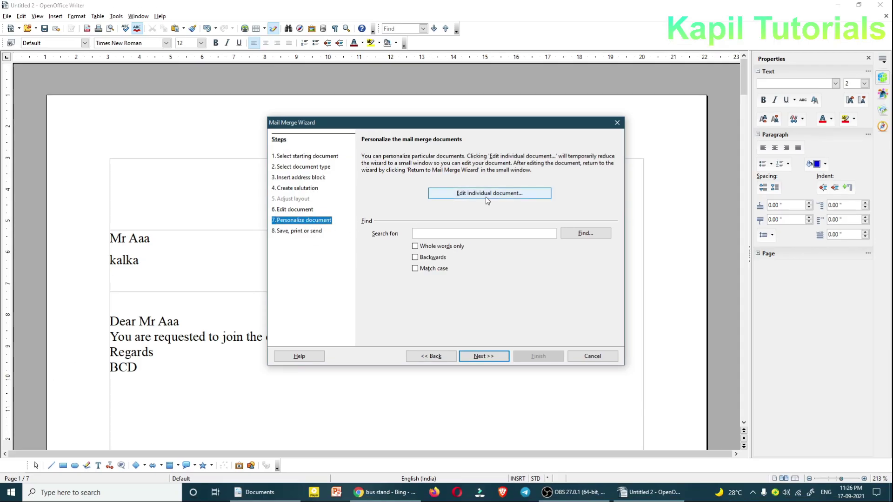
left_click(484, 356)
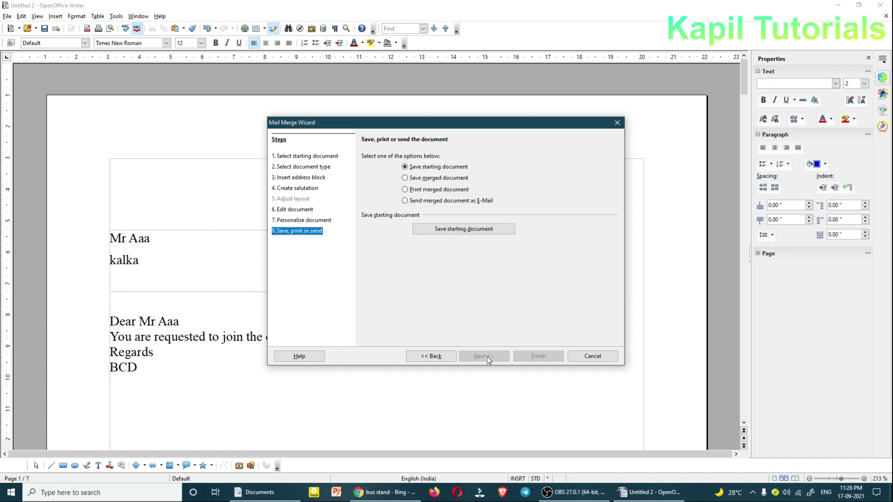
left_click_drag(437, 127, 367, 142)
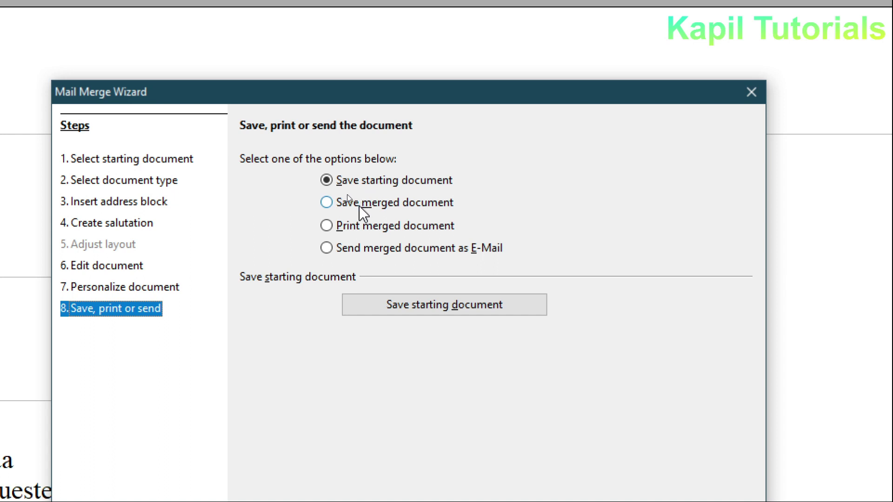
Save the merged document as a single ODF text document named "company letter" in the Desktop folder.
left_click(326, 202)
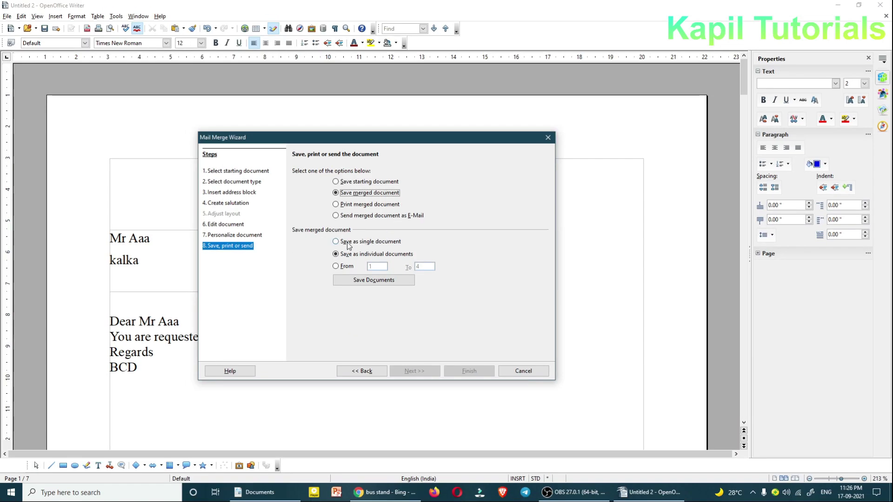
left_click(335, 242)
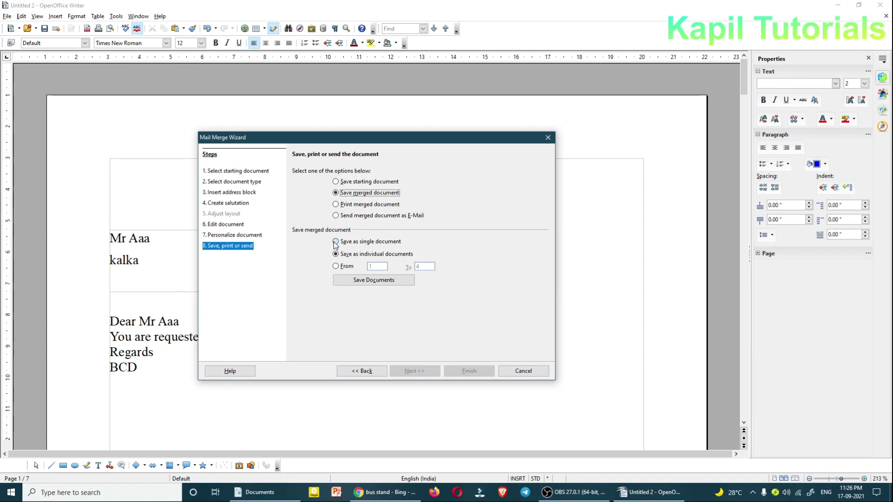
left_click(372, 281)
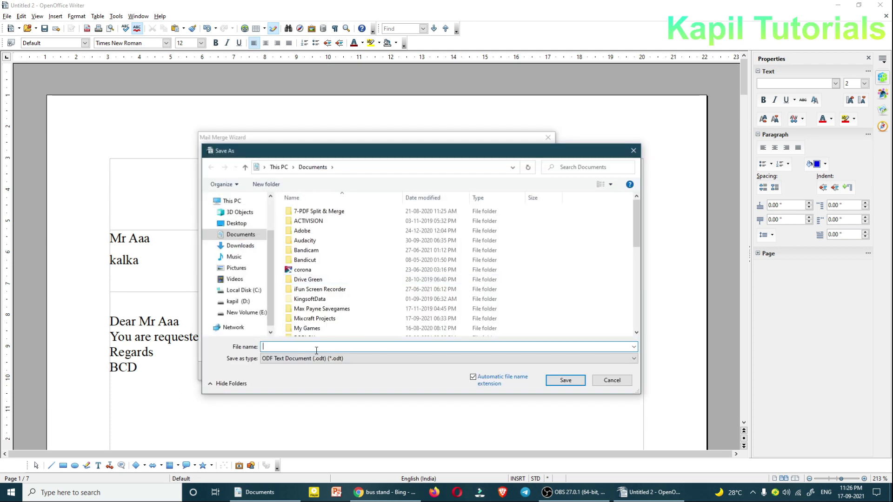
scroll(235, 225, "up", 2)
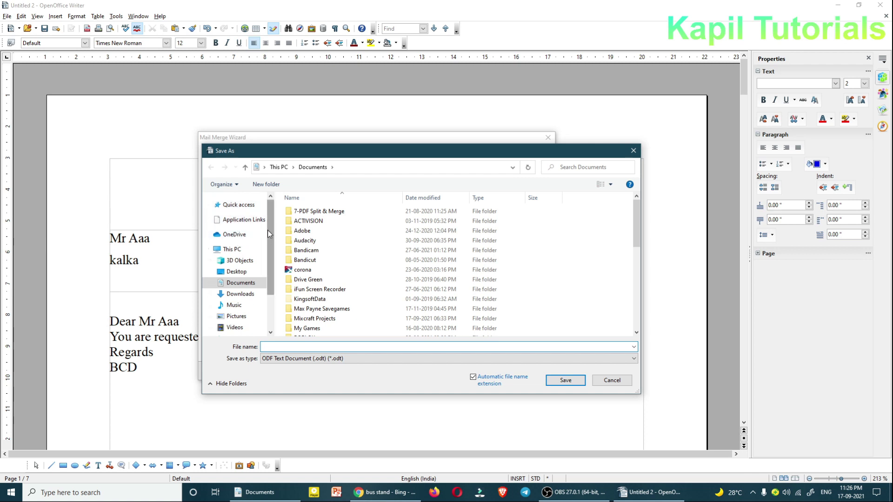
left_click(236, 272)
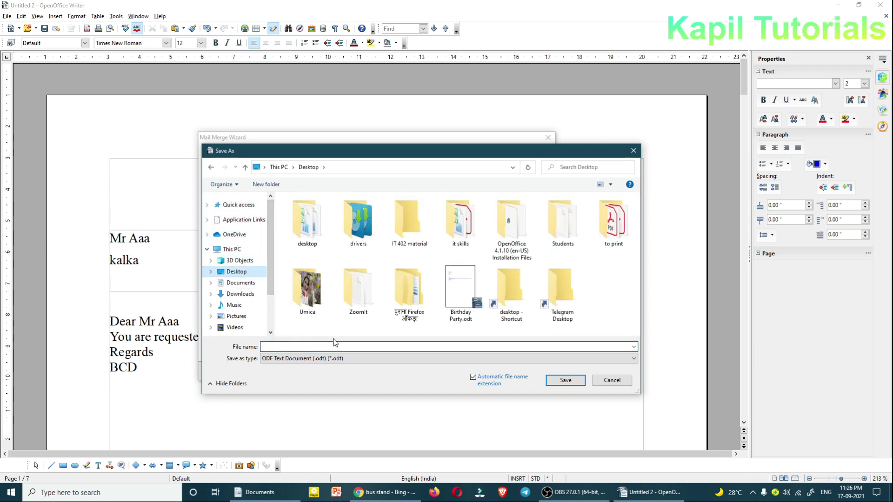
left_click(323, 347)
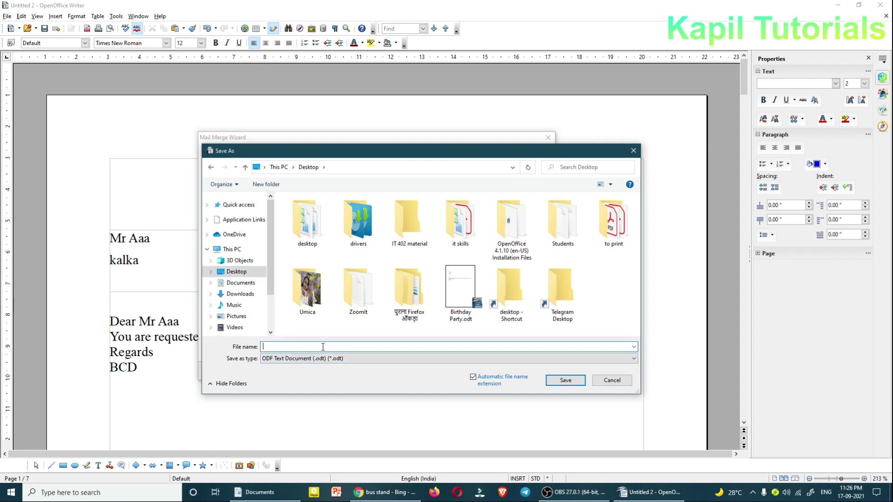
type("company")
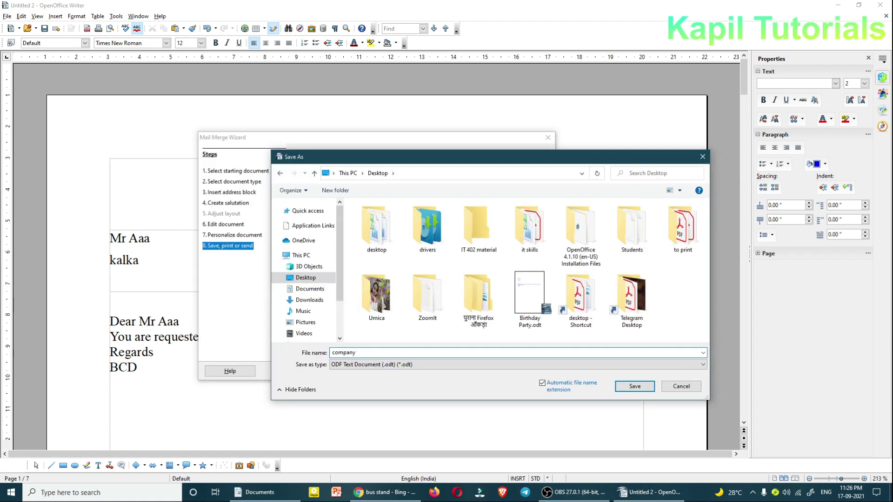
type(" letter")
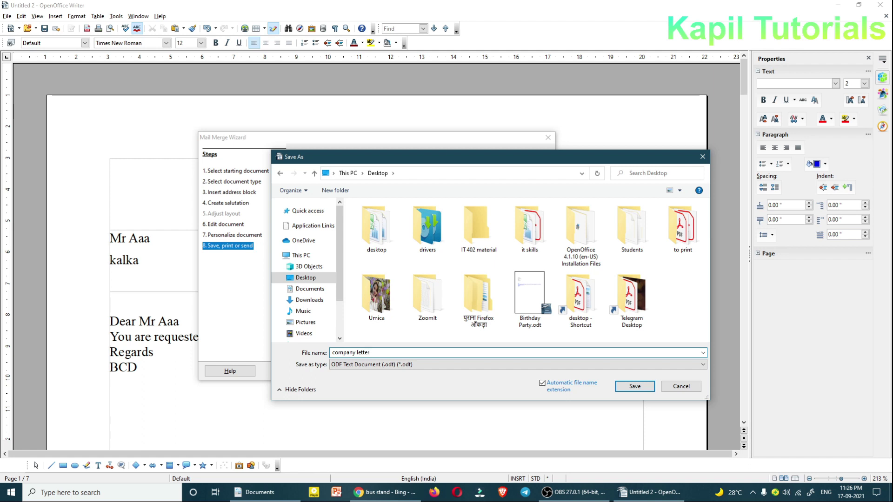
left_click(635, 387)
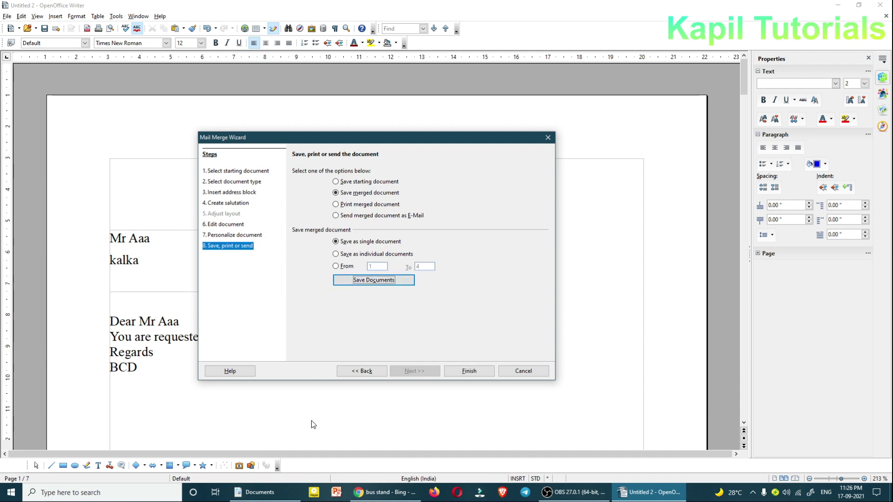
Switch to File Explorer, open company letter.odt from the Desktop folder with OpenOffice Writer and look through the merged letters.
left_click_drag(440, 135, 522, 111)
left_click(270, 491)
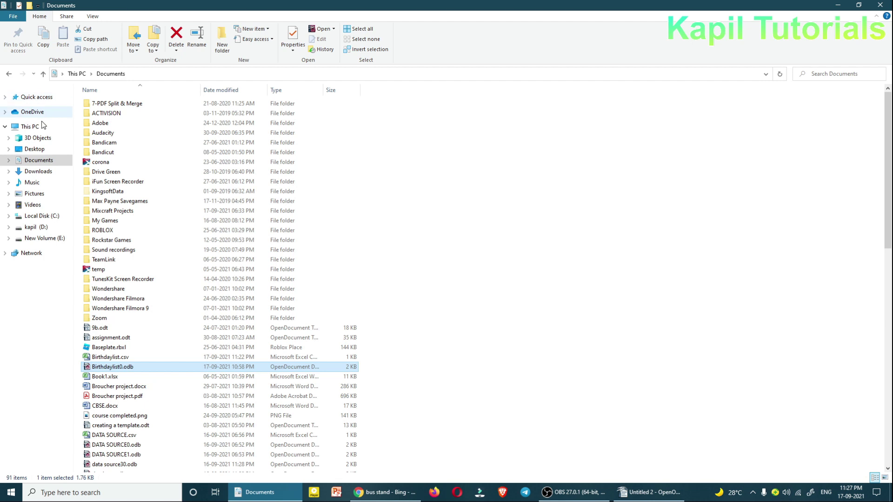
left_click(35, 149)
left_click(98, 196)
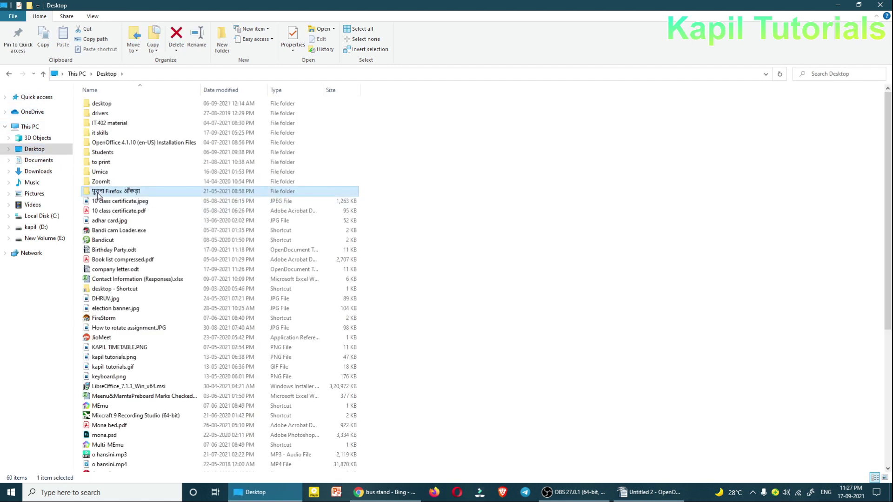
left_click(108, 270)
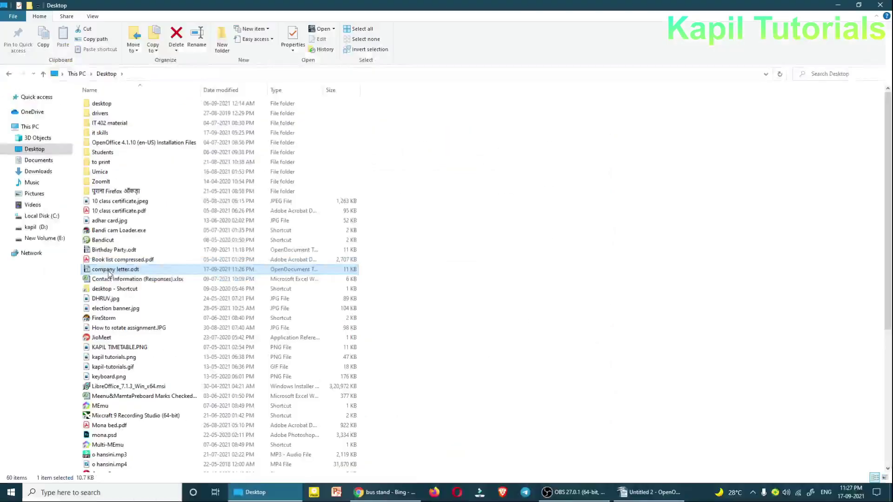
double_click(110, 271)
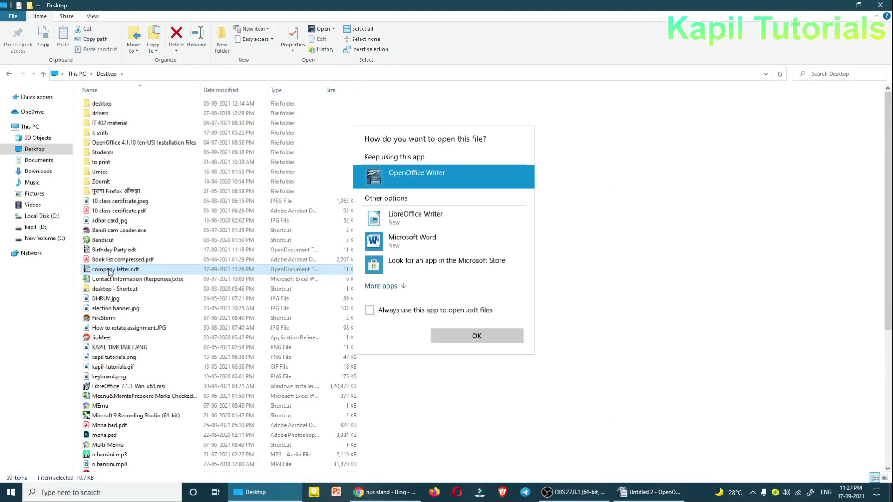
left_click(474, 339)
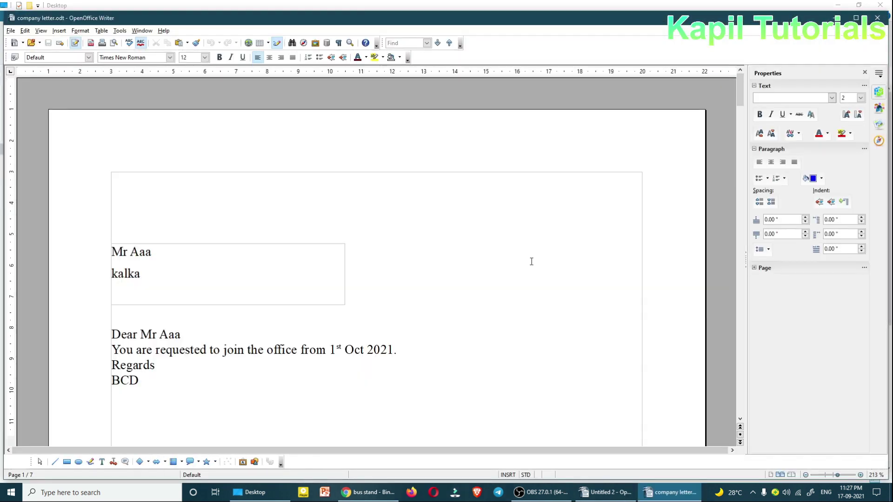
mouse_move(742, 97)
left_mouse_down()
mouse_move(738, 247)
mouse_move(735, 85)
left_mouse_up()
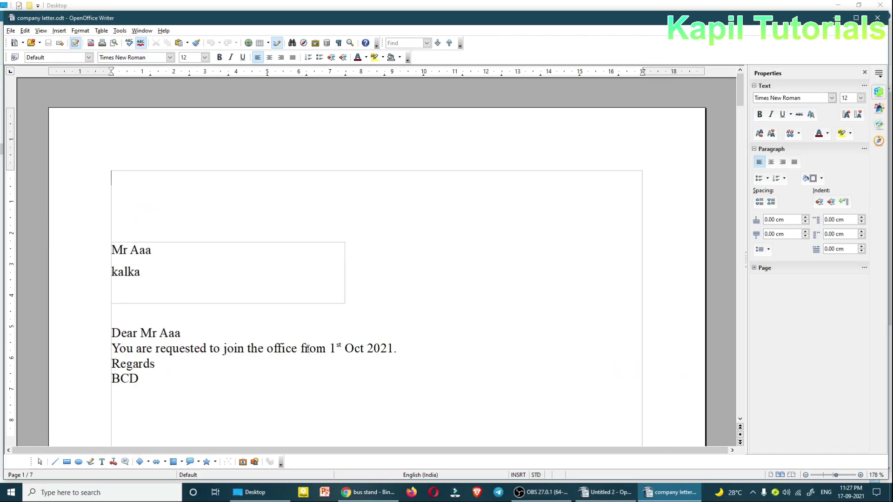
scroll(351, 331, "down", 15)
scroll(351, 331, "up", 4)
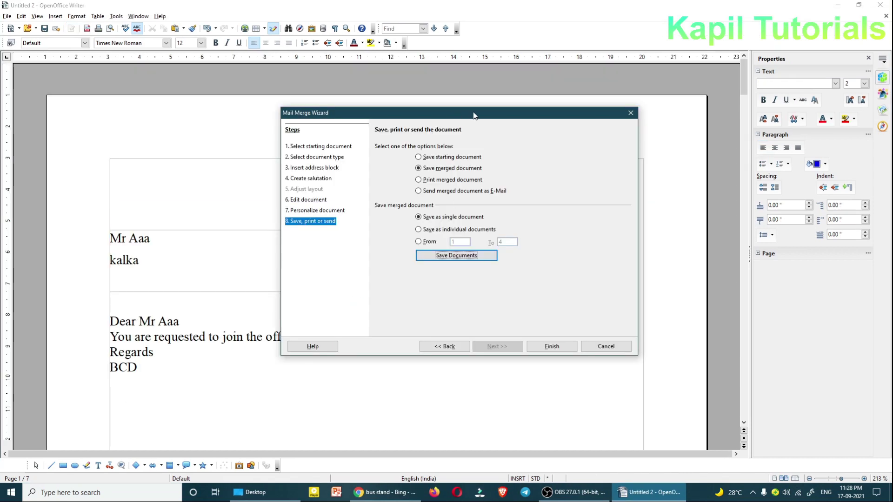
Go back to the Mail Merge Wizard and examine its save and print options, including the available printers.
left_click_drag(475, 115, 369, 132)
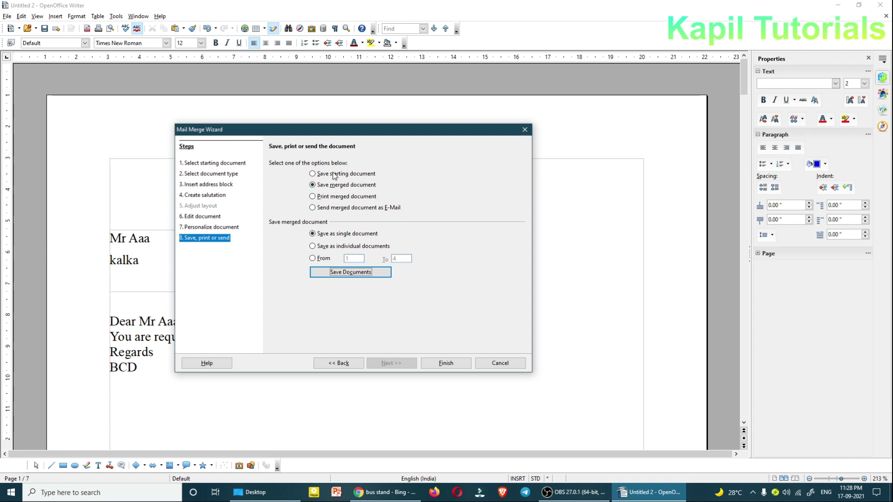
left_click(312, 174)
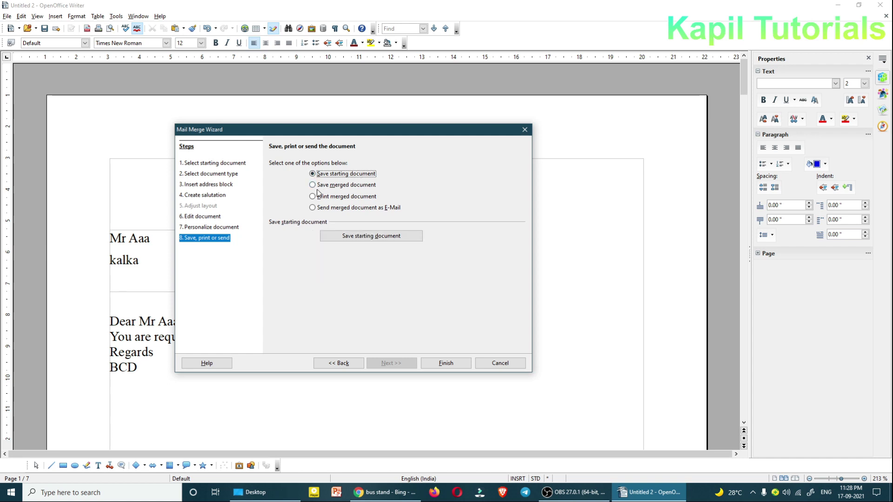
left_click(313, 185)
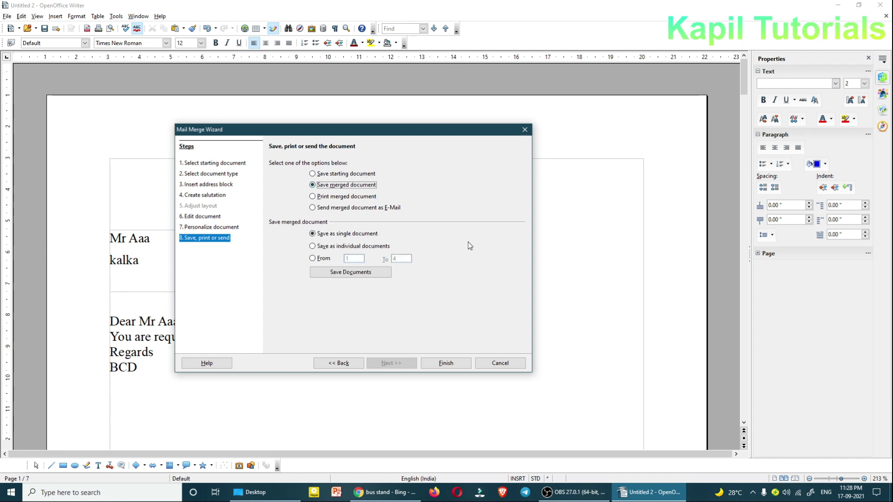
left_click(319, 197)
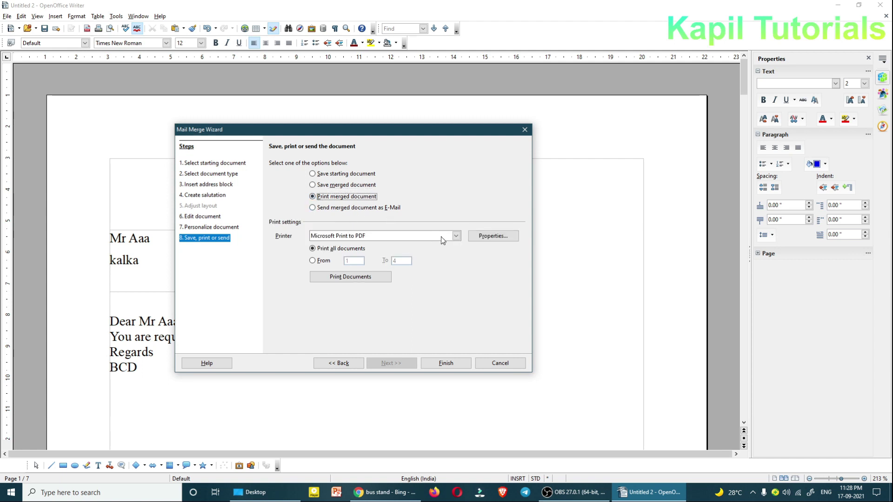
left_click(457, 237)
left_click(457, 237)
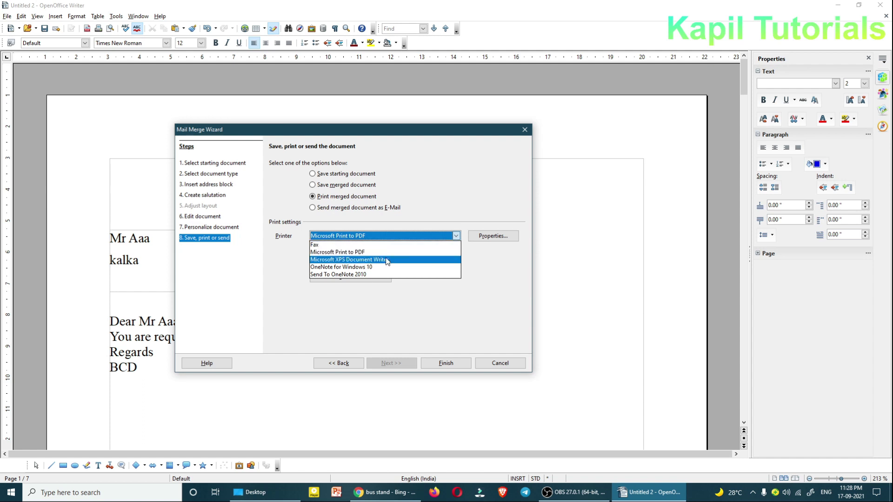
left_click(442, 208)
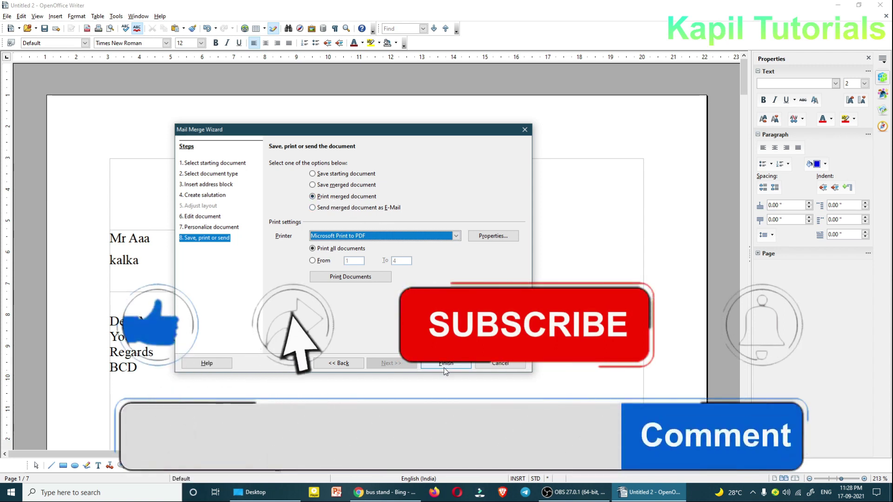
Choose the save starting document option, finish the Mail Merge Wizard and check the starting letter.
left_click(325, 173)
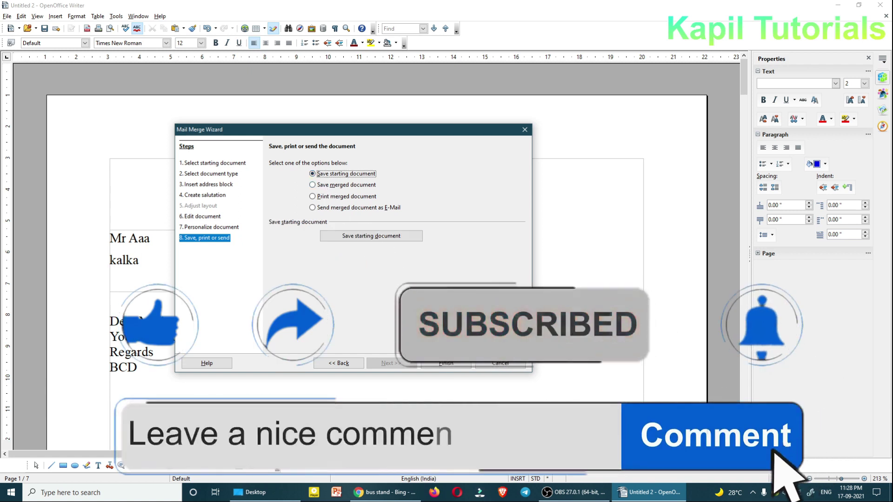
left_click(442, 365)
scroll(492, 285, "down", 10)
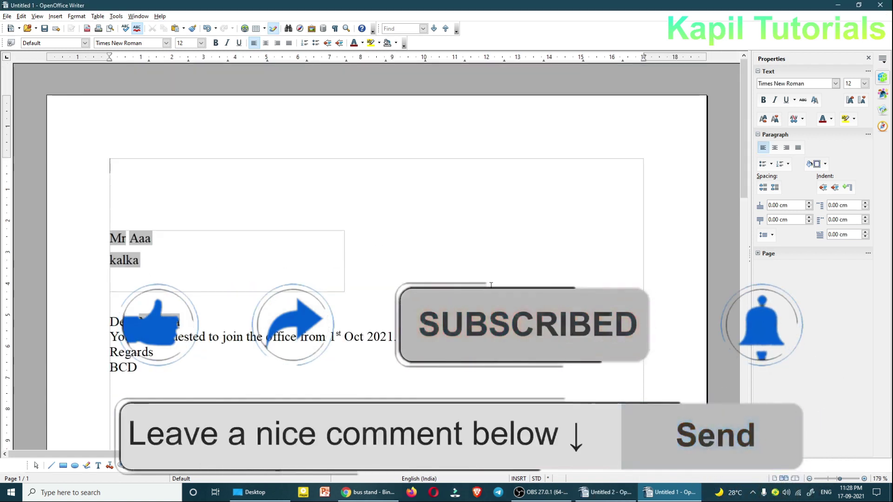
scroll(492, 286, "up", 10)
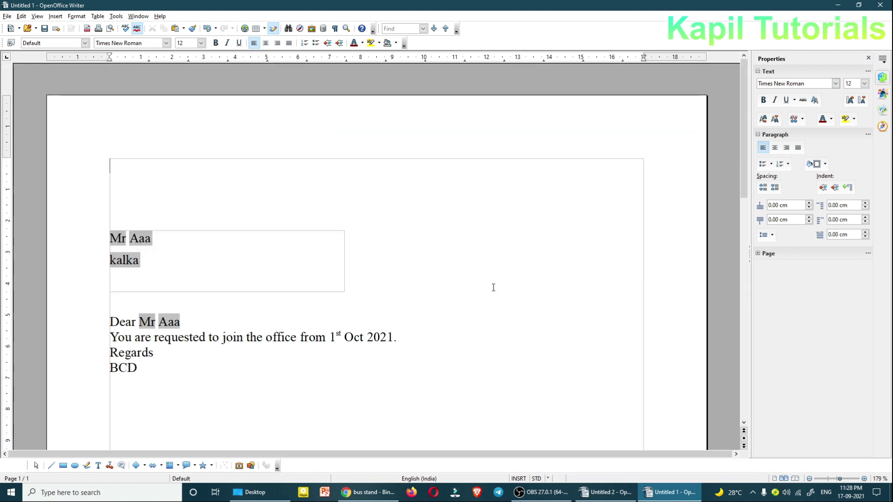